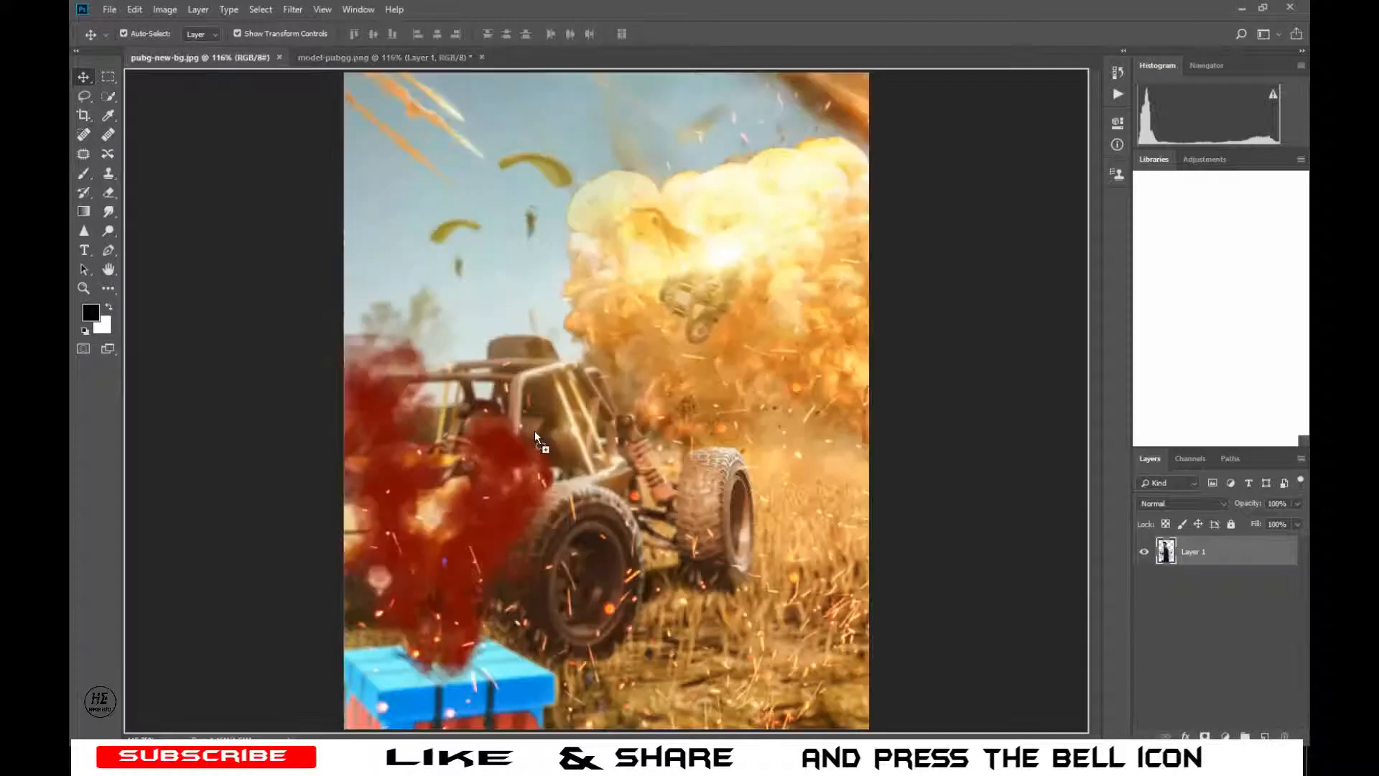
- Place the model cutout over the explosion background and adjust it to brightness 29 and contrast 6
left_click_drag(602, 355, 664, 328)
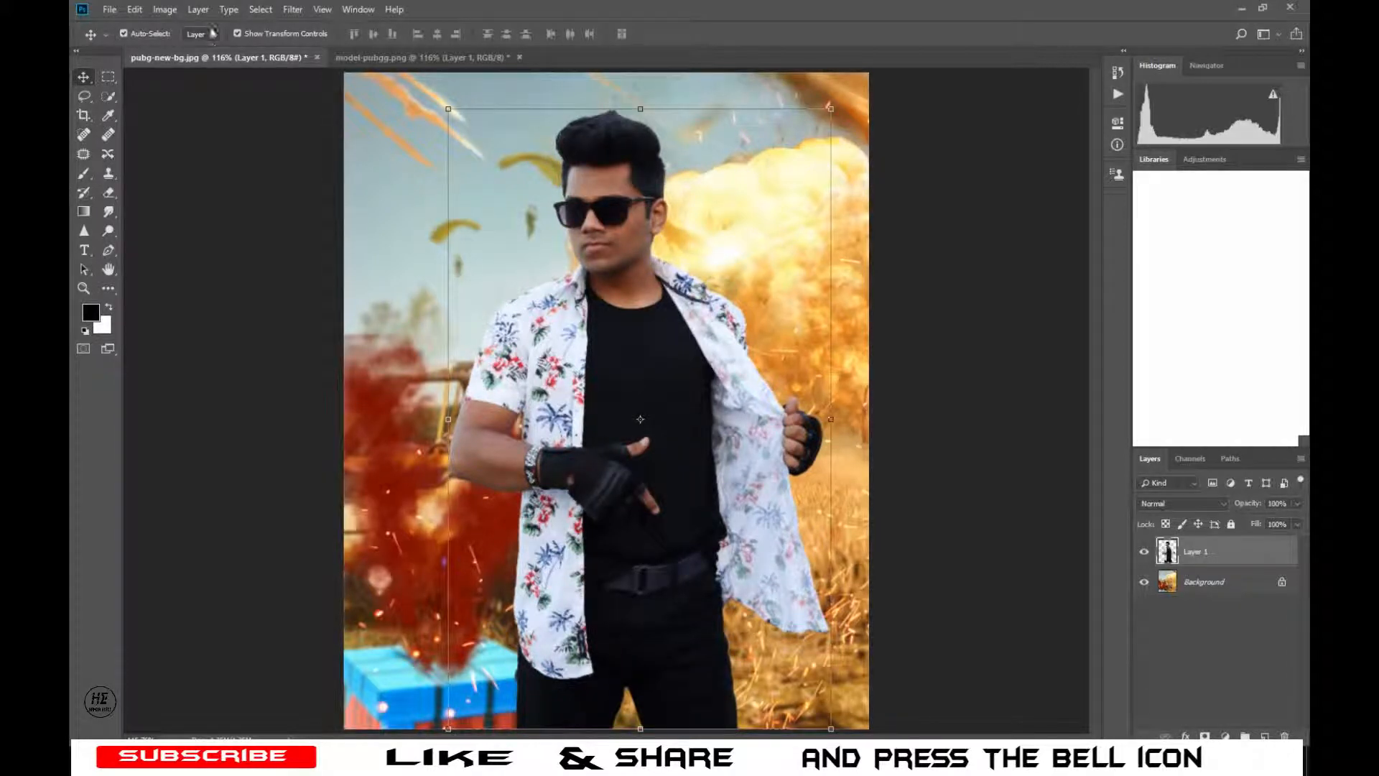
left_click(165, 10)
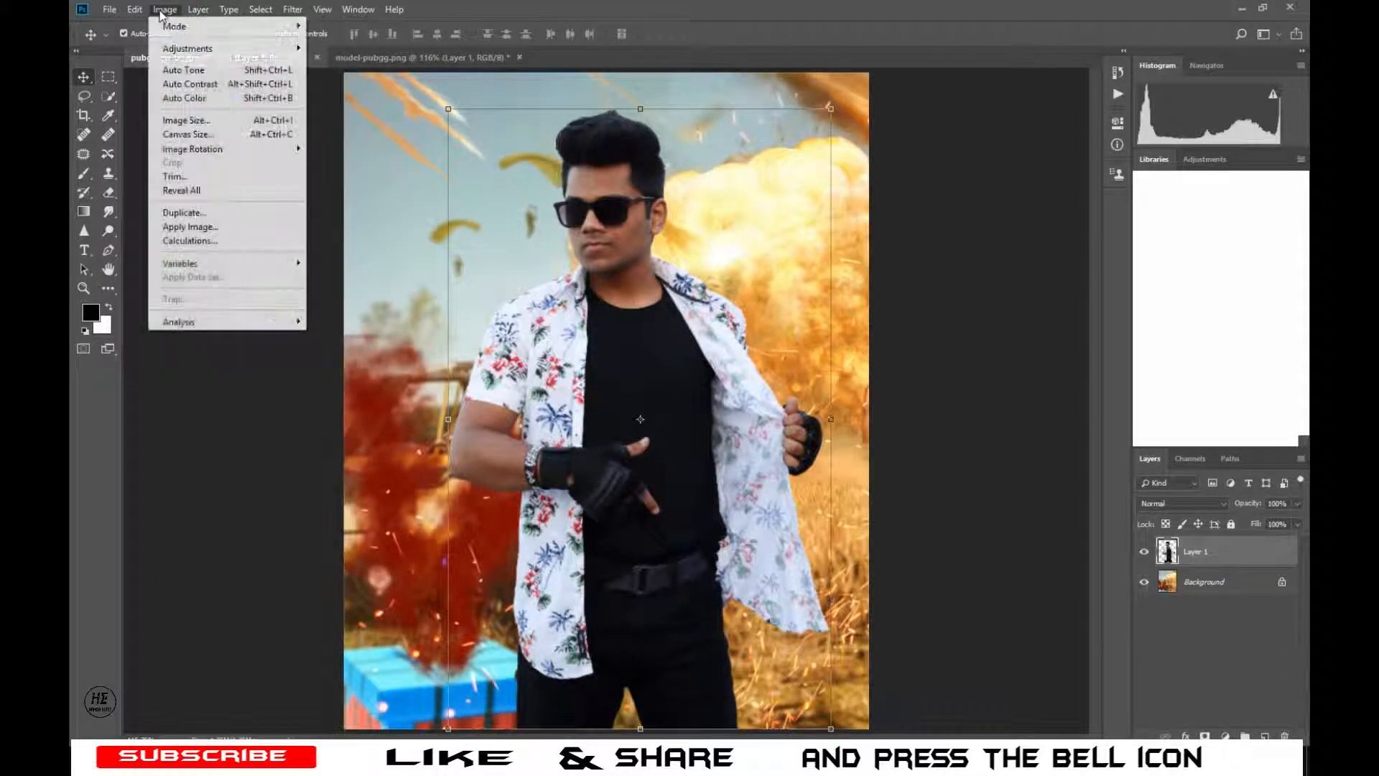
mouse_move(194, 51)
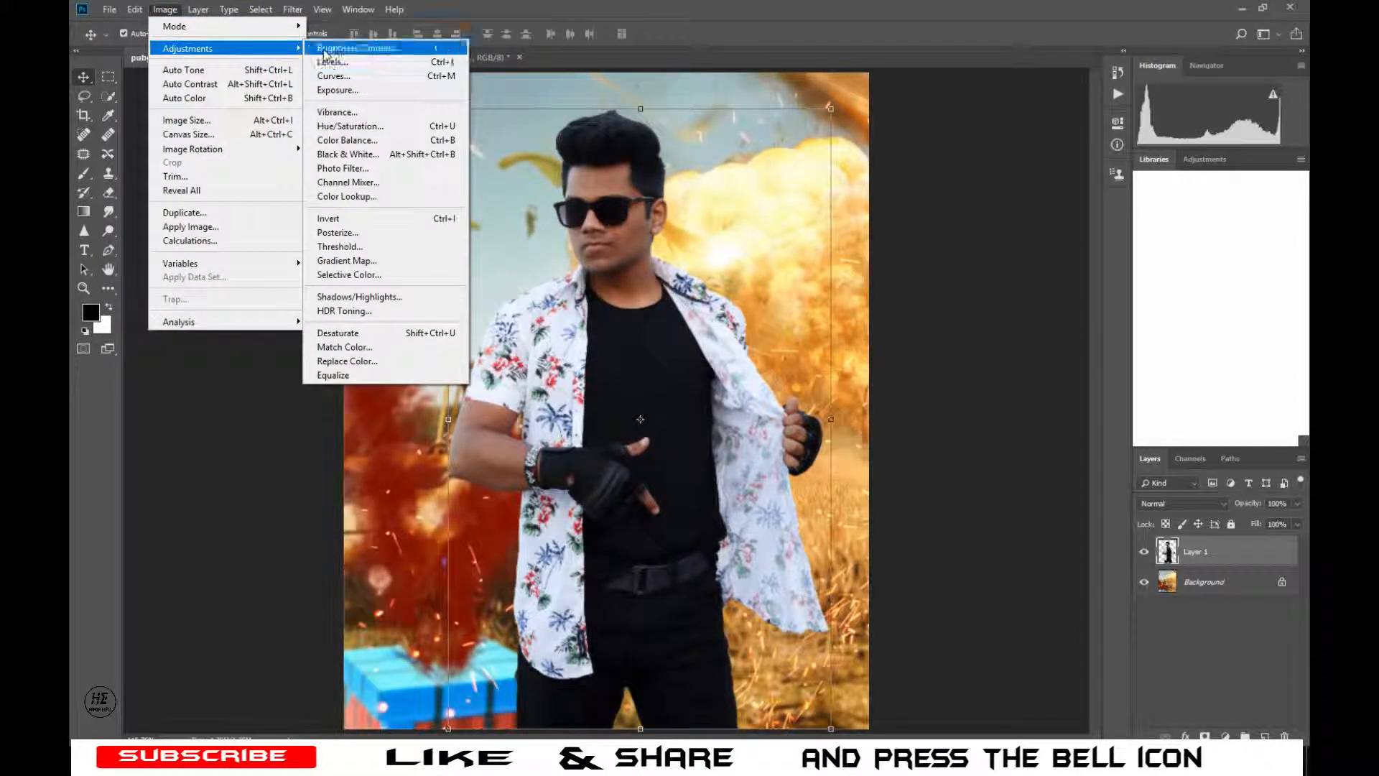
left_click(352, 48)
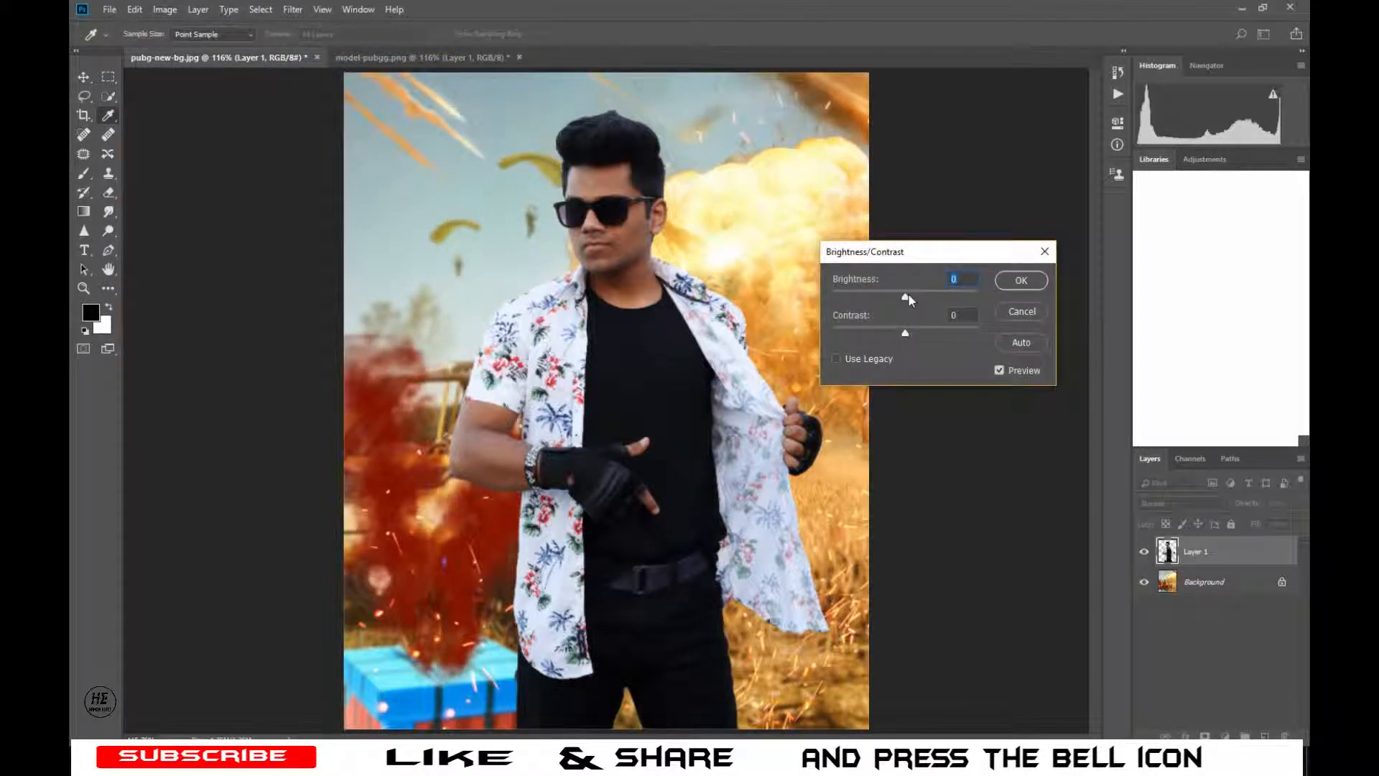
mouse_move(908, 295)
left_mouse_down()
mouse_move(919, 300)
mouse_move(902, 339)
left_mouse_up()
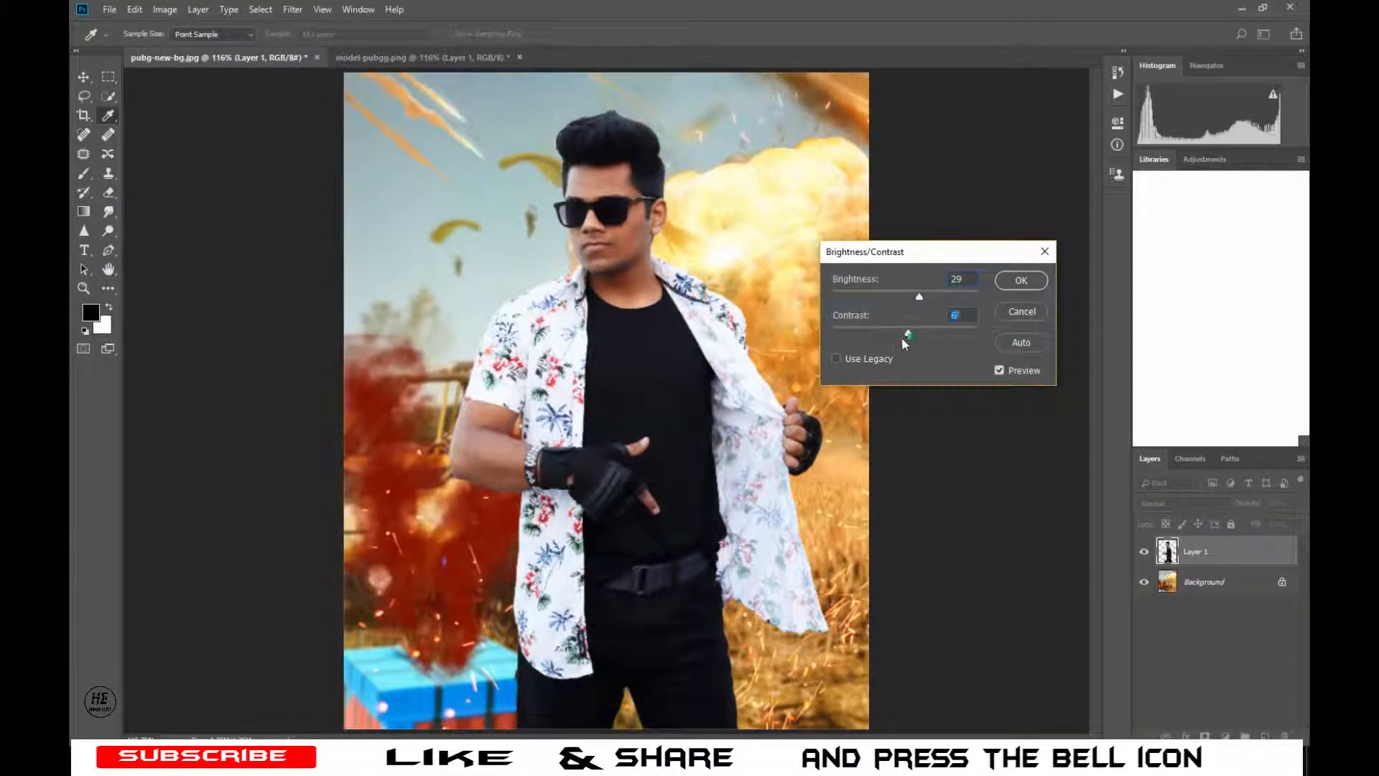
left_click(1021, 280)
key("v")
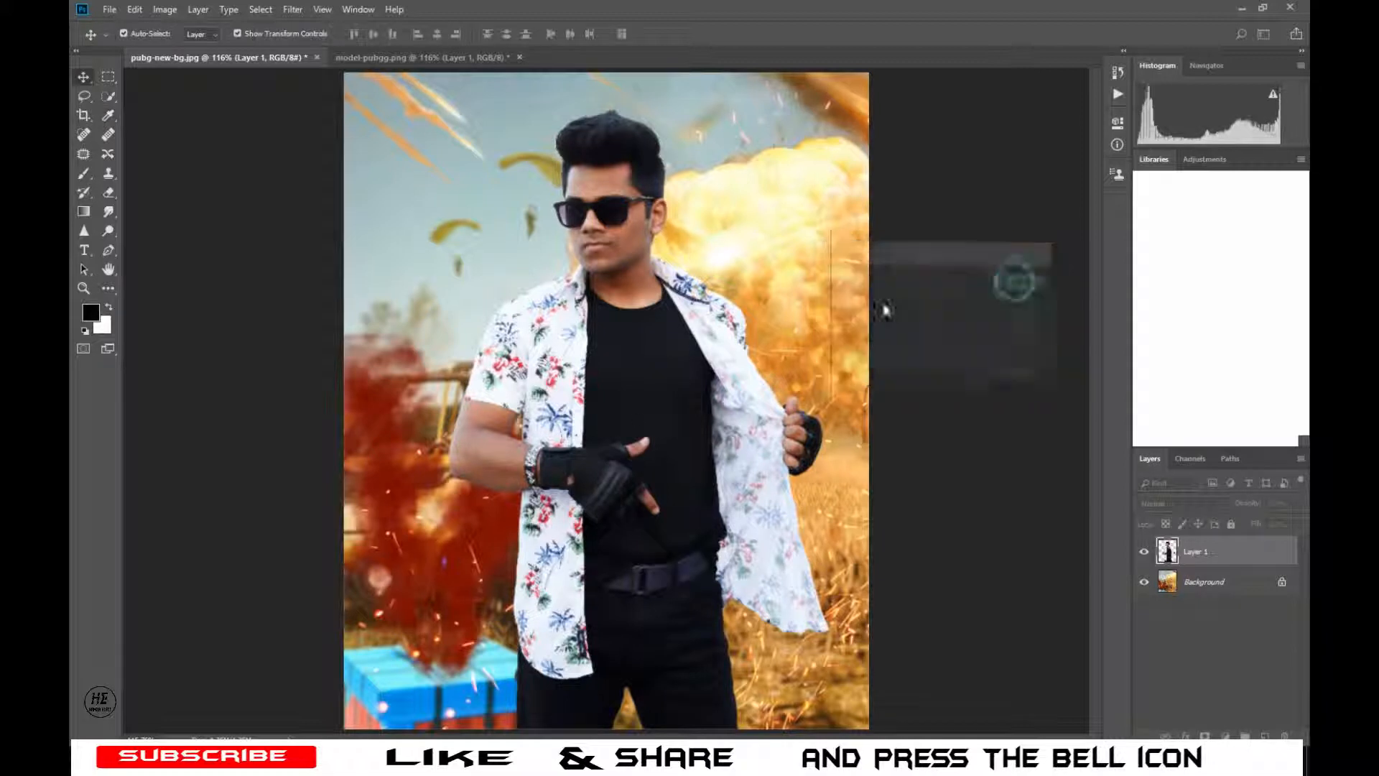
- Place the hairr-png2 image in the composition, scale it proportionally to 29.03%, and fit it over the model's hair
left_click(872, 301)
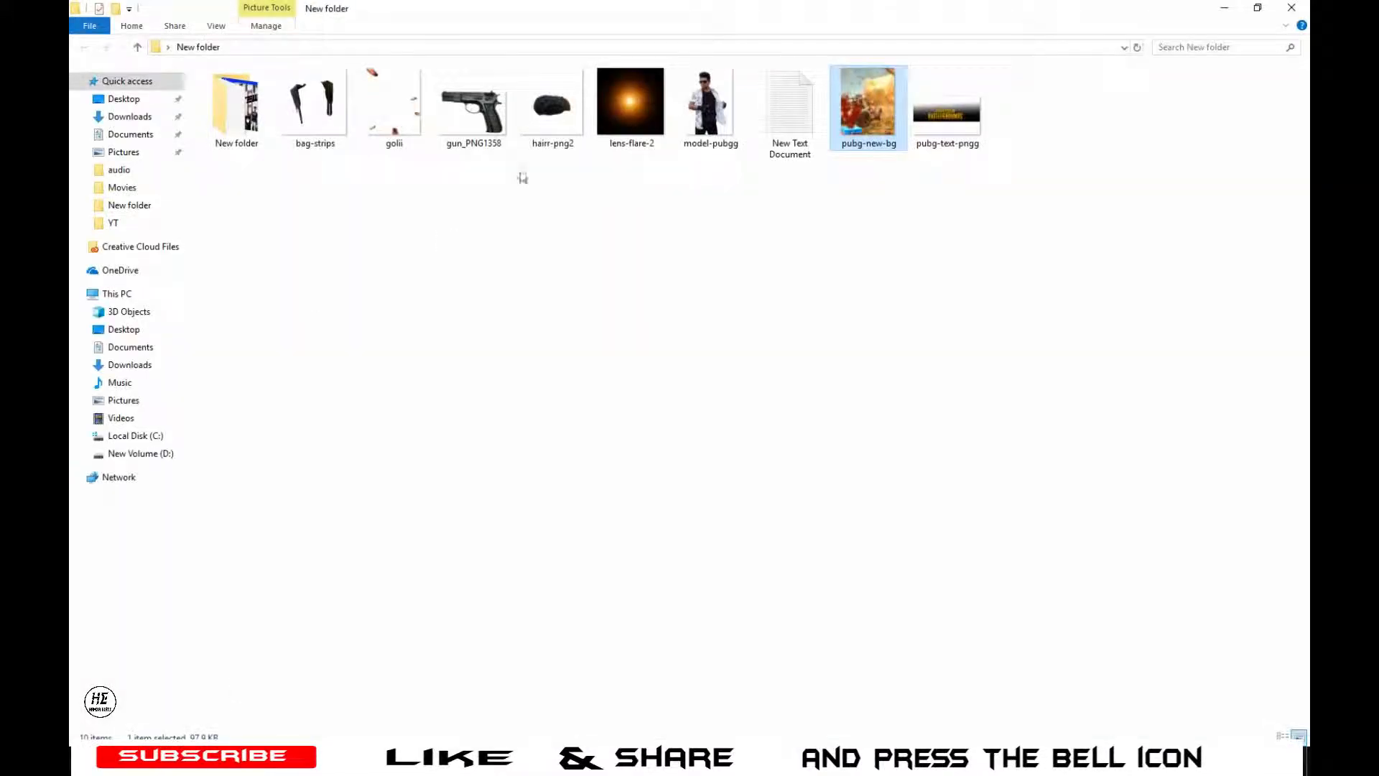
left_click_drag(560, 107, 522, 240)
left_click_drag(262, 10, 244, 12)
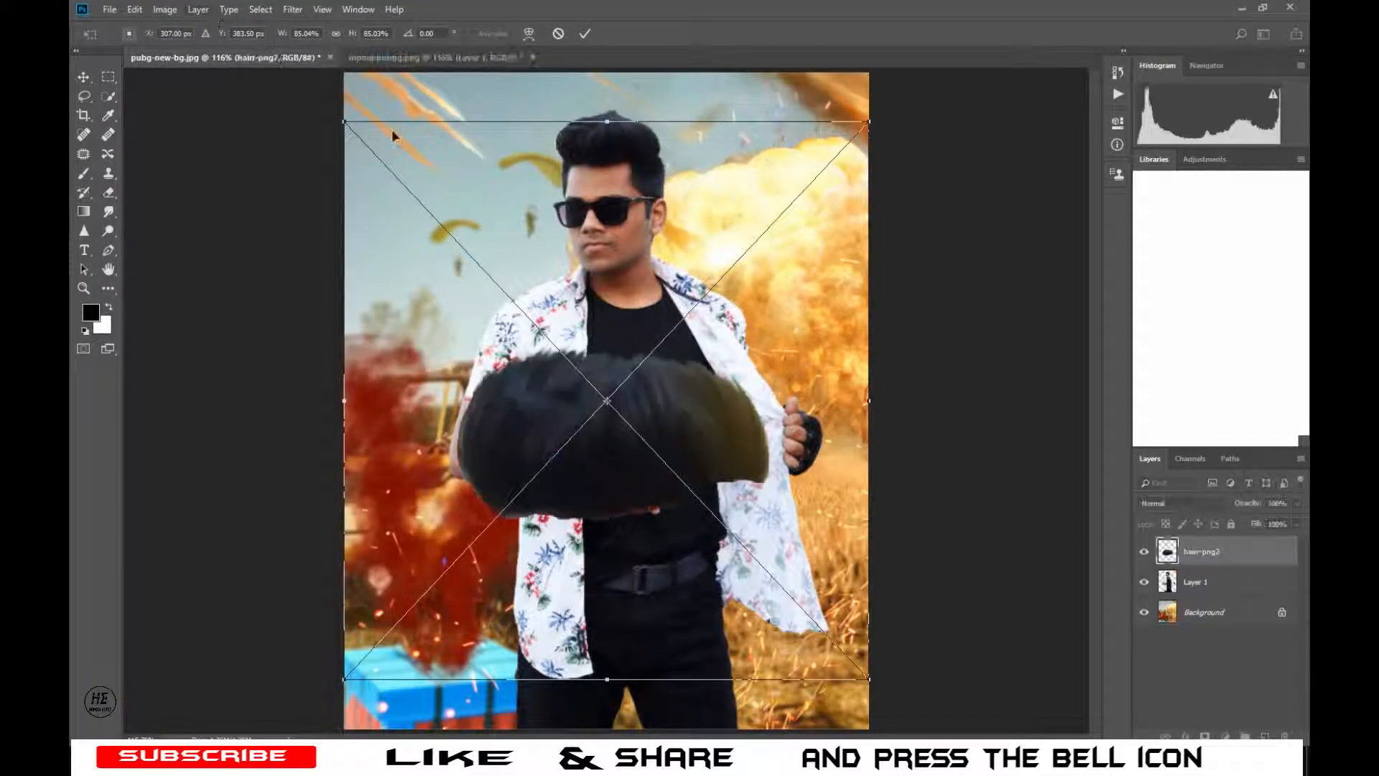
left_click_drag(593, 365, 580, 70)
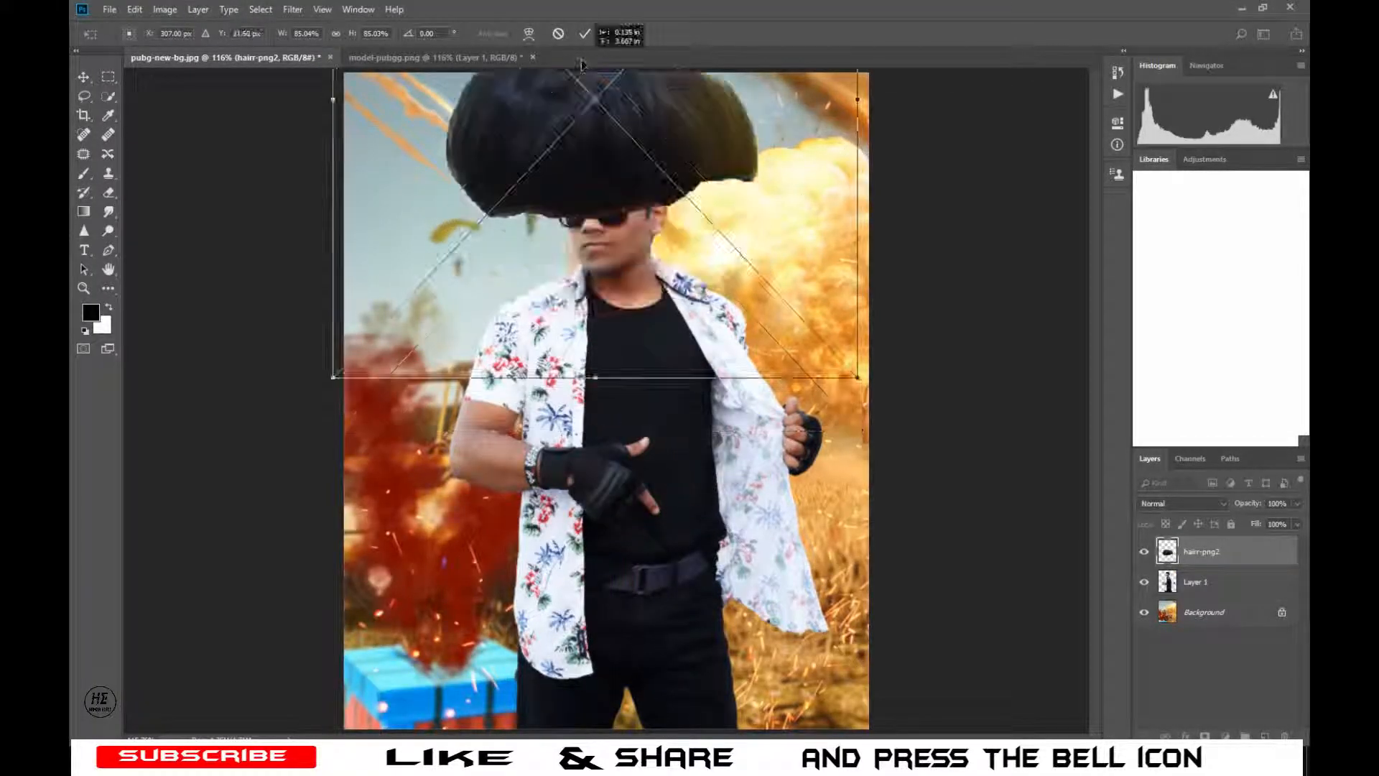
left_click(337, 34)
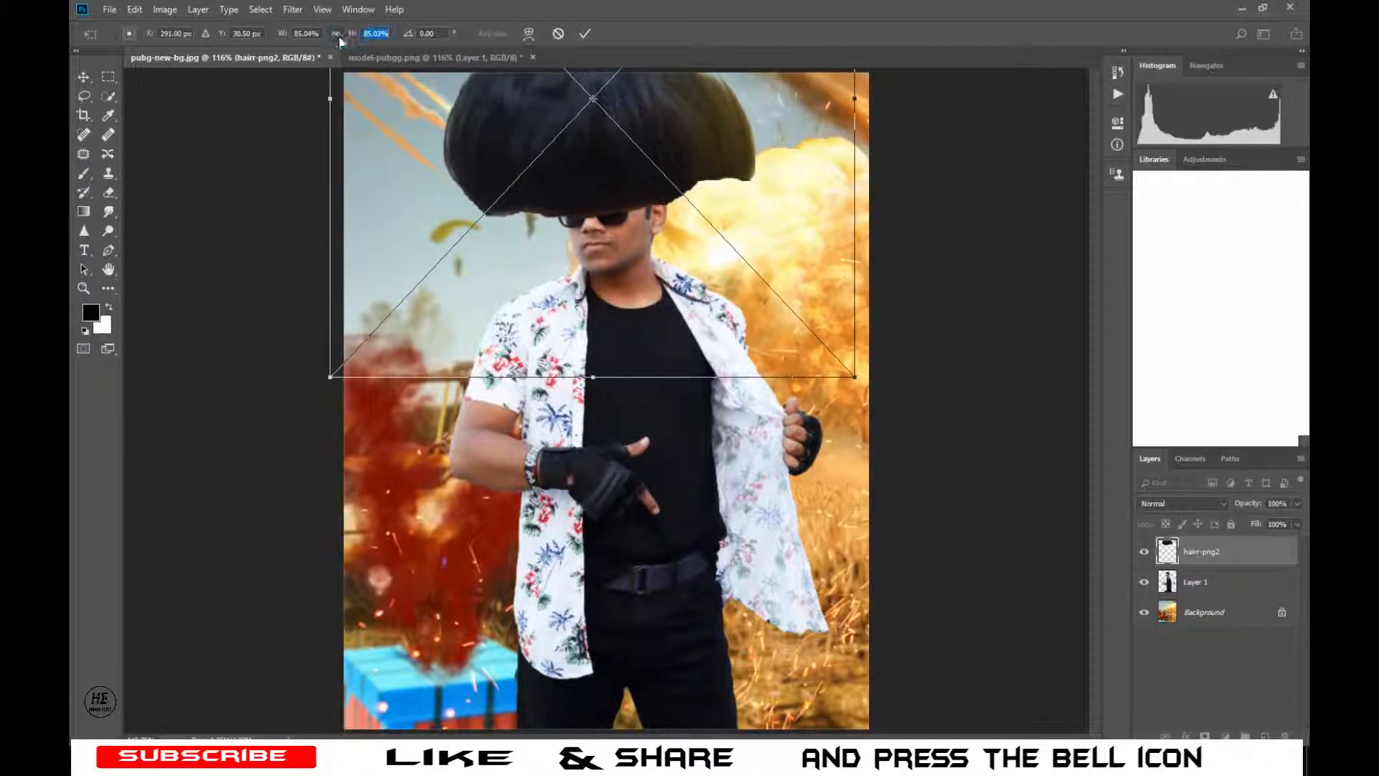
left_click_drag(346, 36, 314, 36)
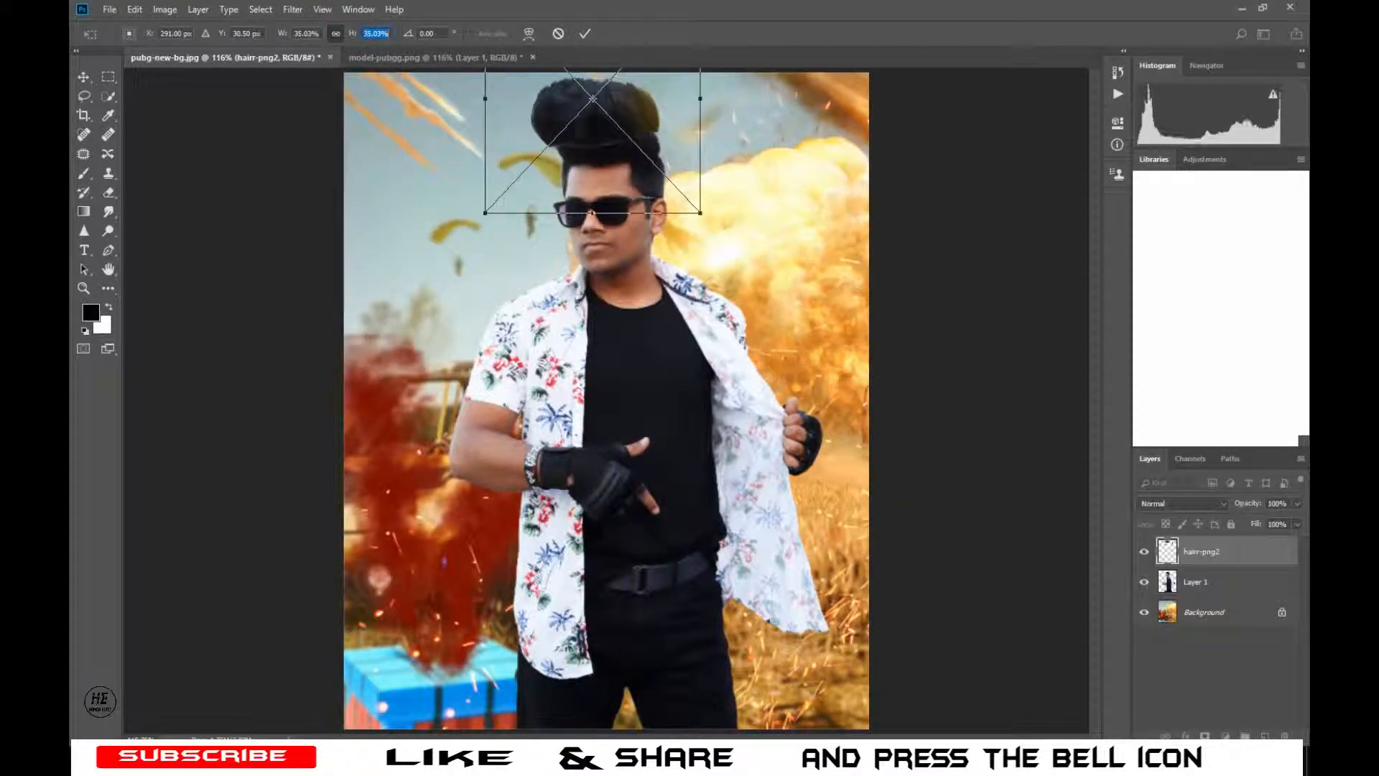
left_click_drag(600, 122, 614, 143)
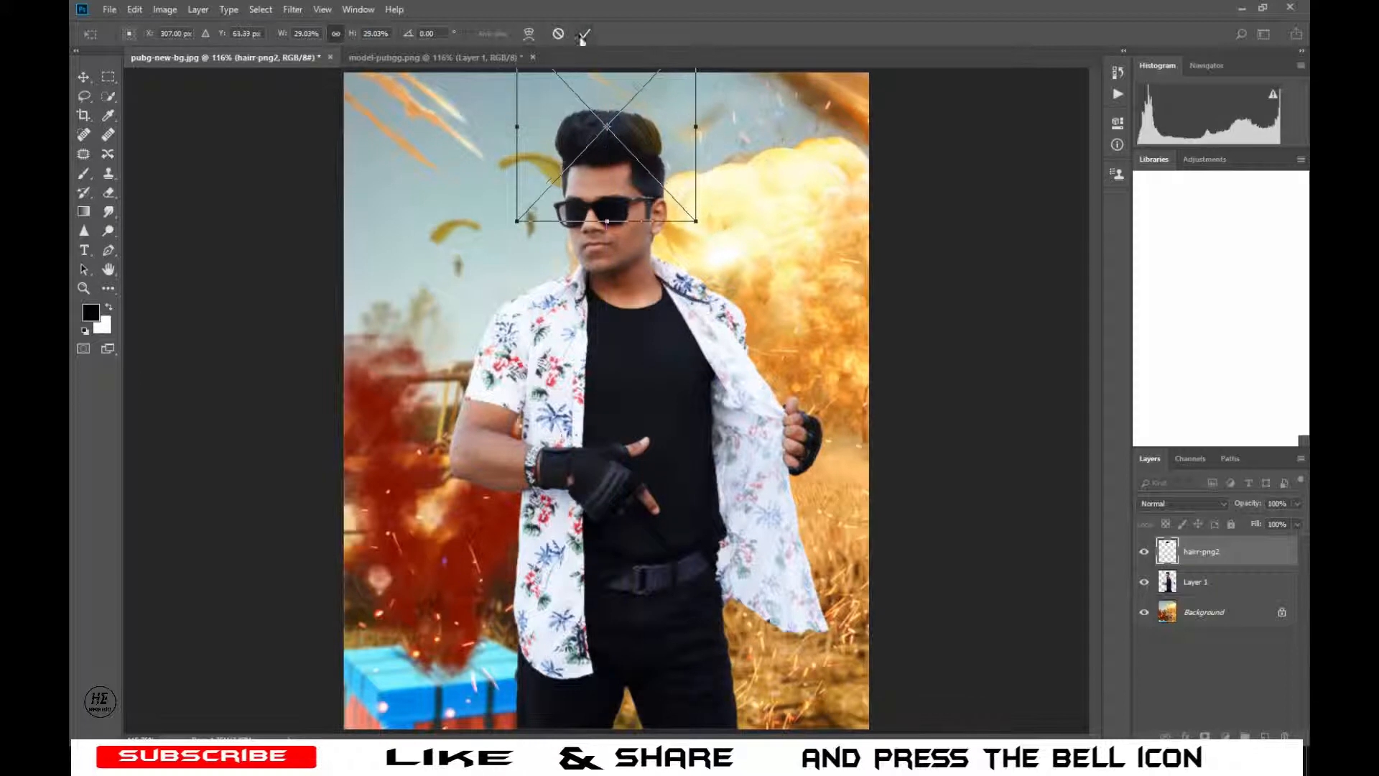
key("Return")
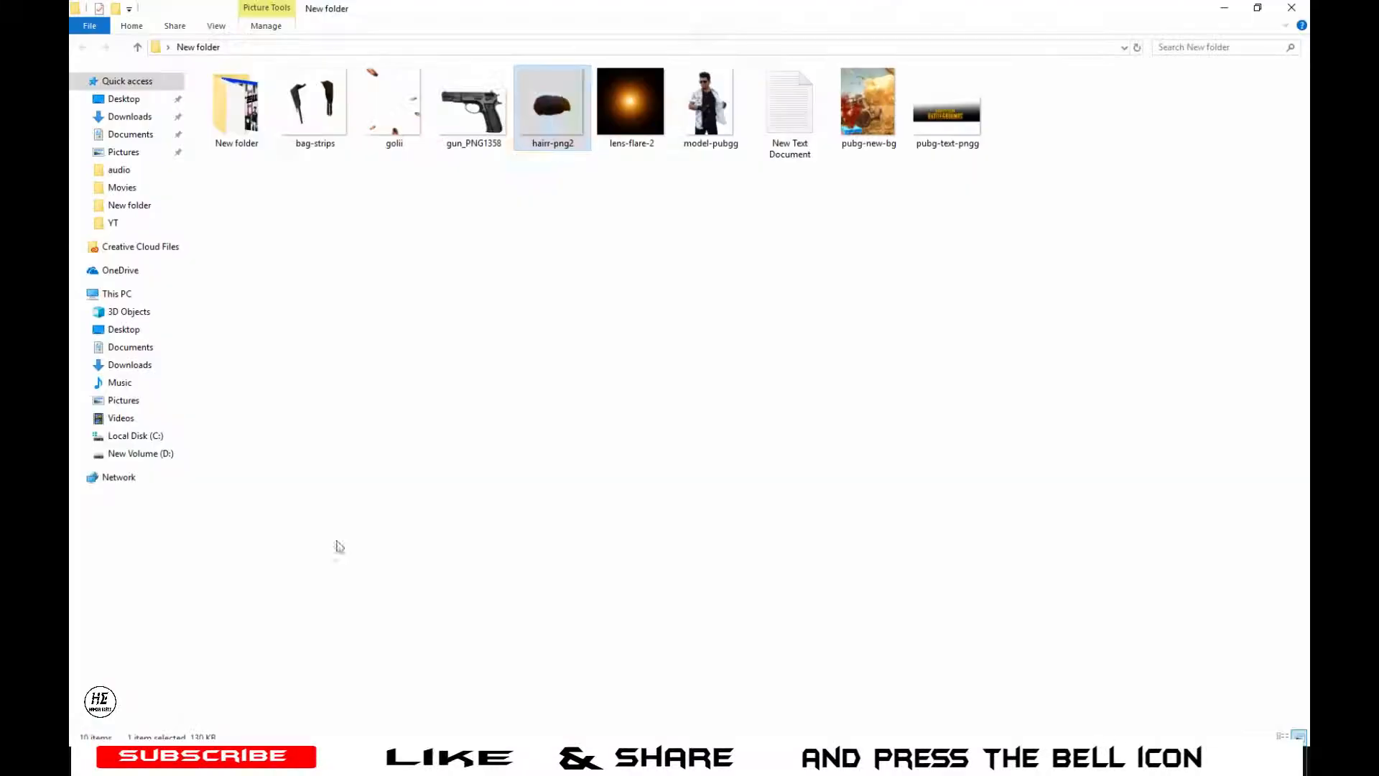
- Place the gun_PNG1358 image, rotate it to -92.14°, scale it proportionally to 6.58%, and move it to the model's waist
left_click_drag(473, 108, 600, 395)
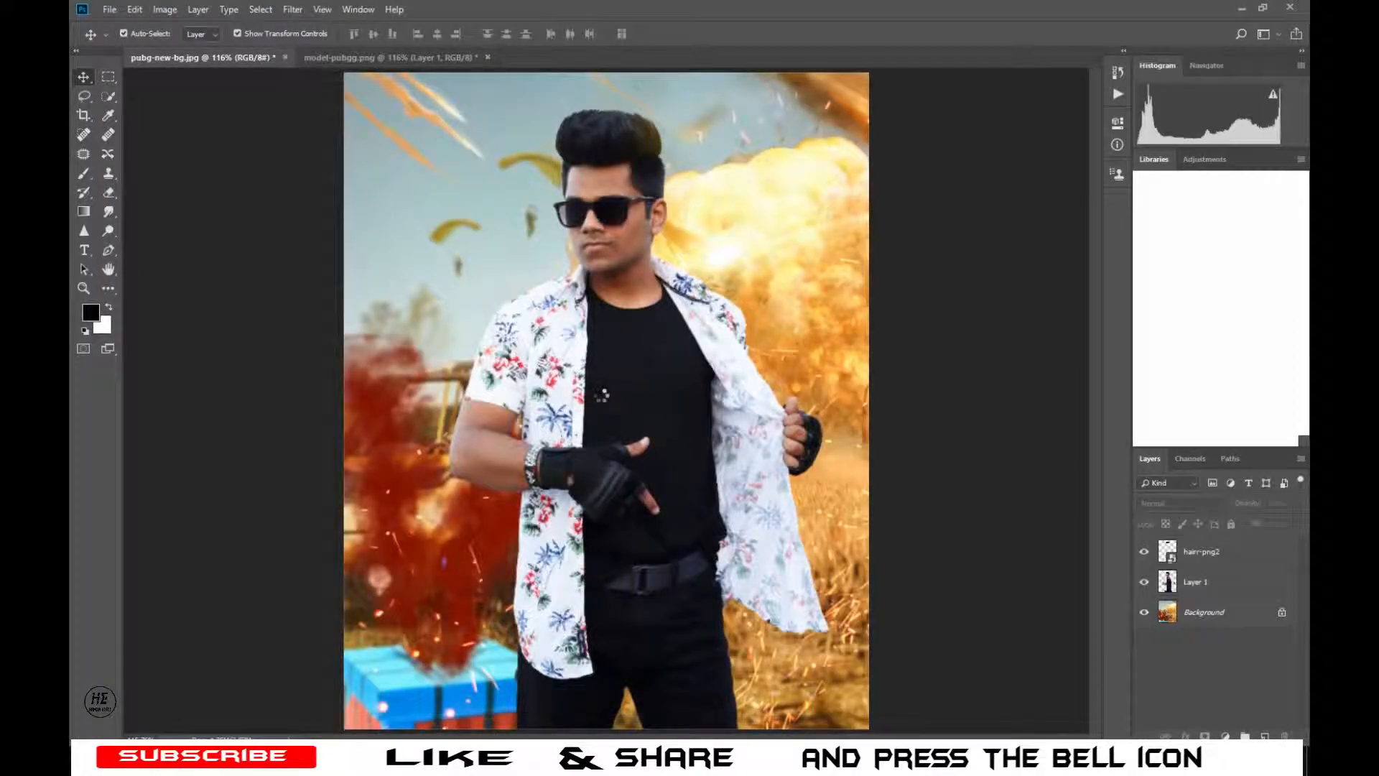
left_click_drag(616, 325, 592, 394)
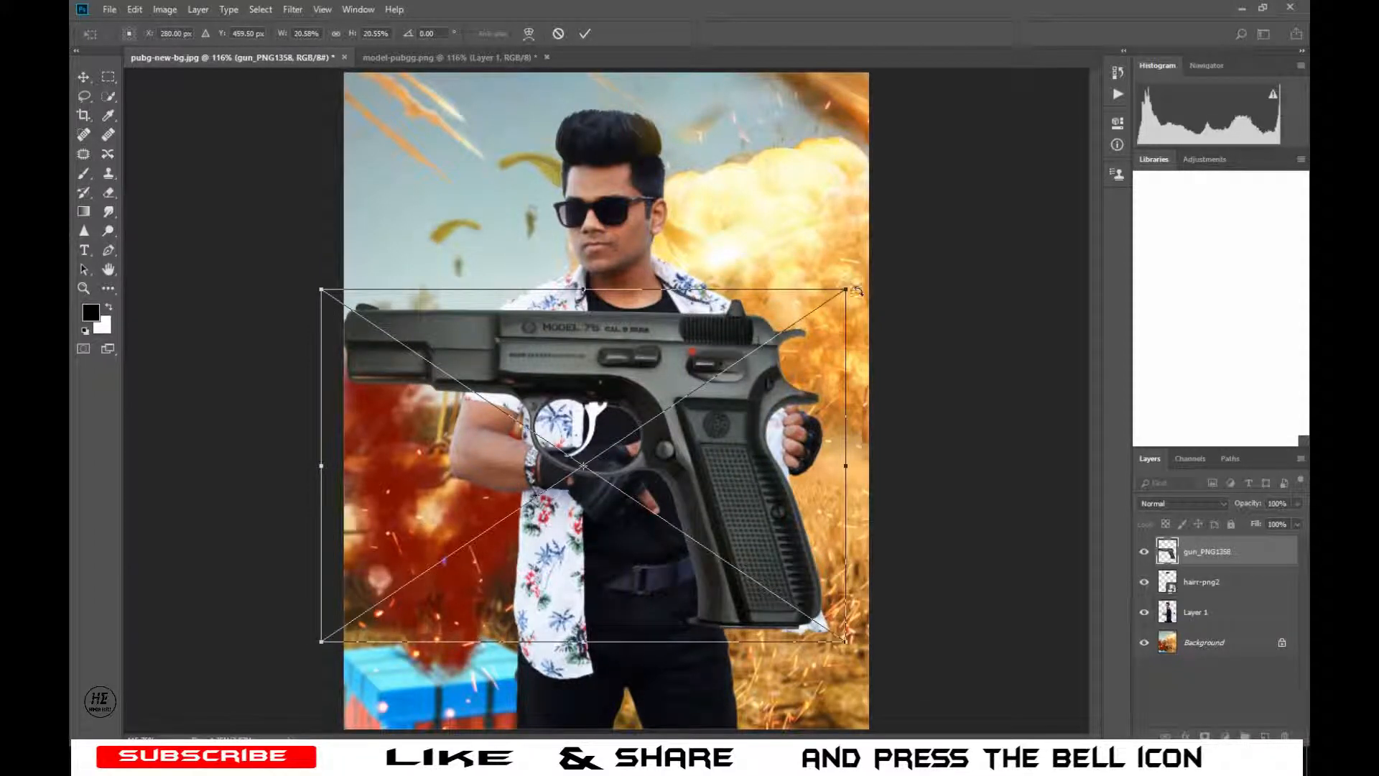
left_click_drag(857, 291, 418, 230)
left_click_drag(486, 452, 606, 547)
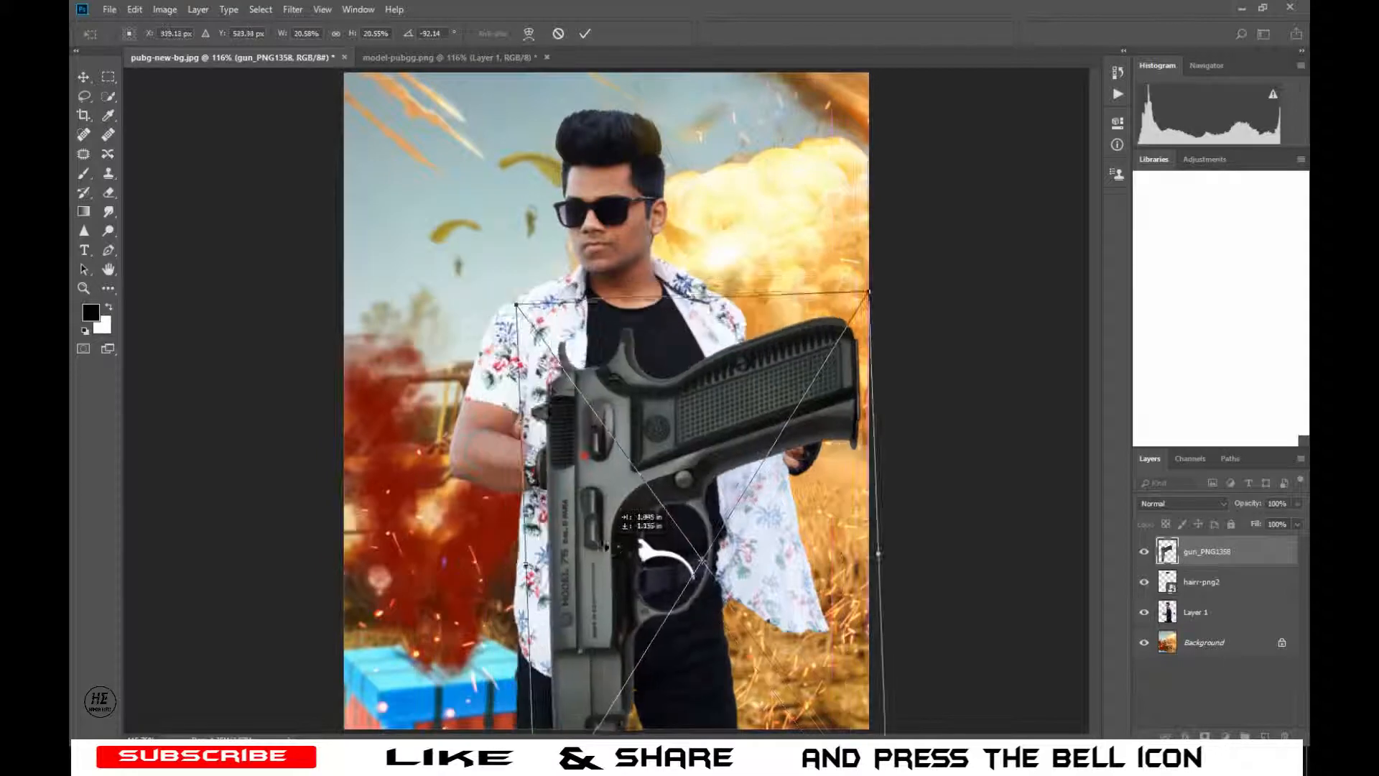
left_click(336, 35)
left_click_drag(352, 33, 339, 38)
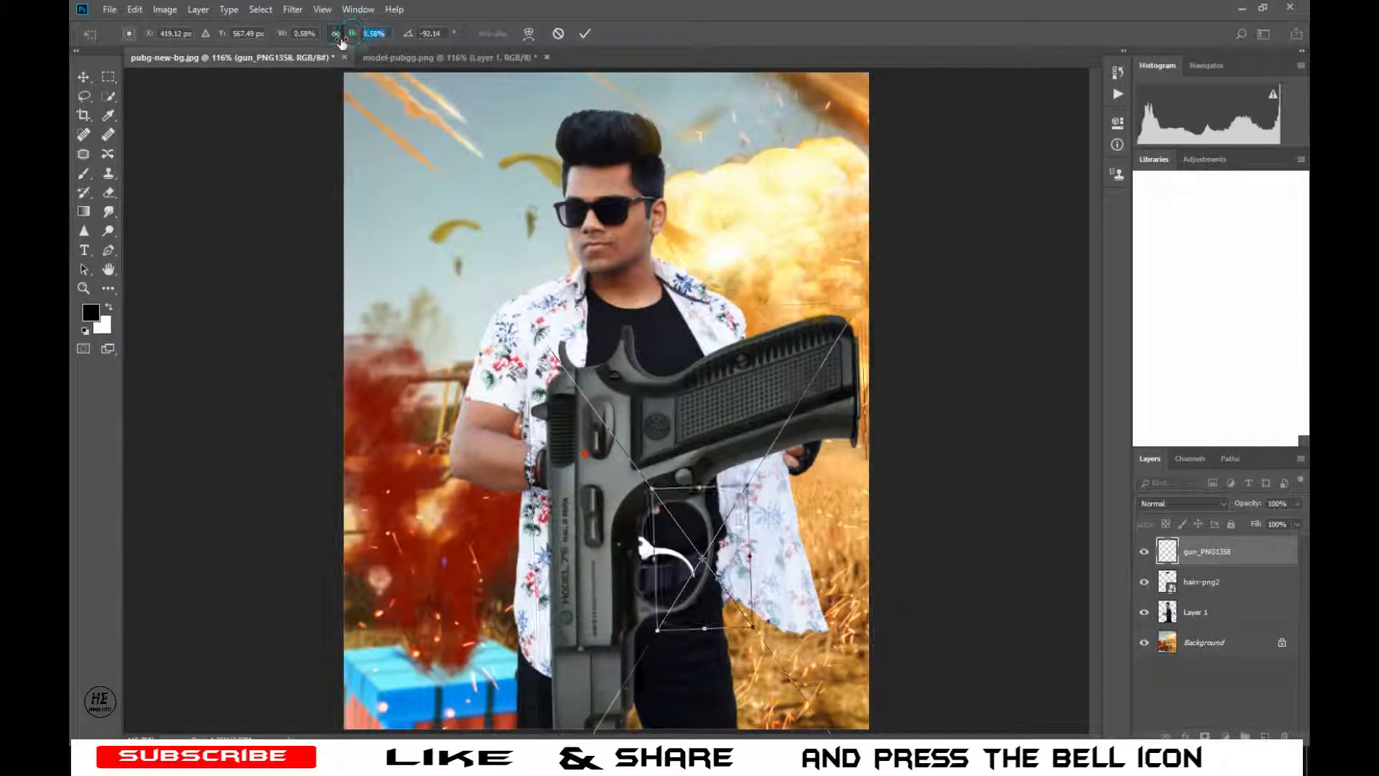
key("Up")
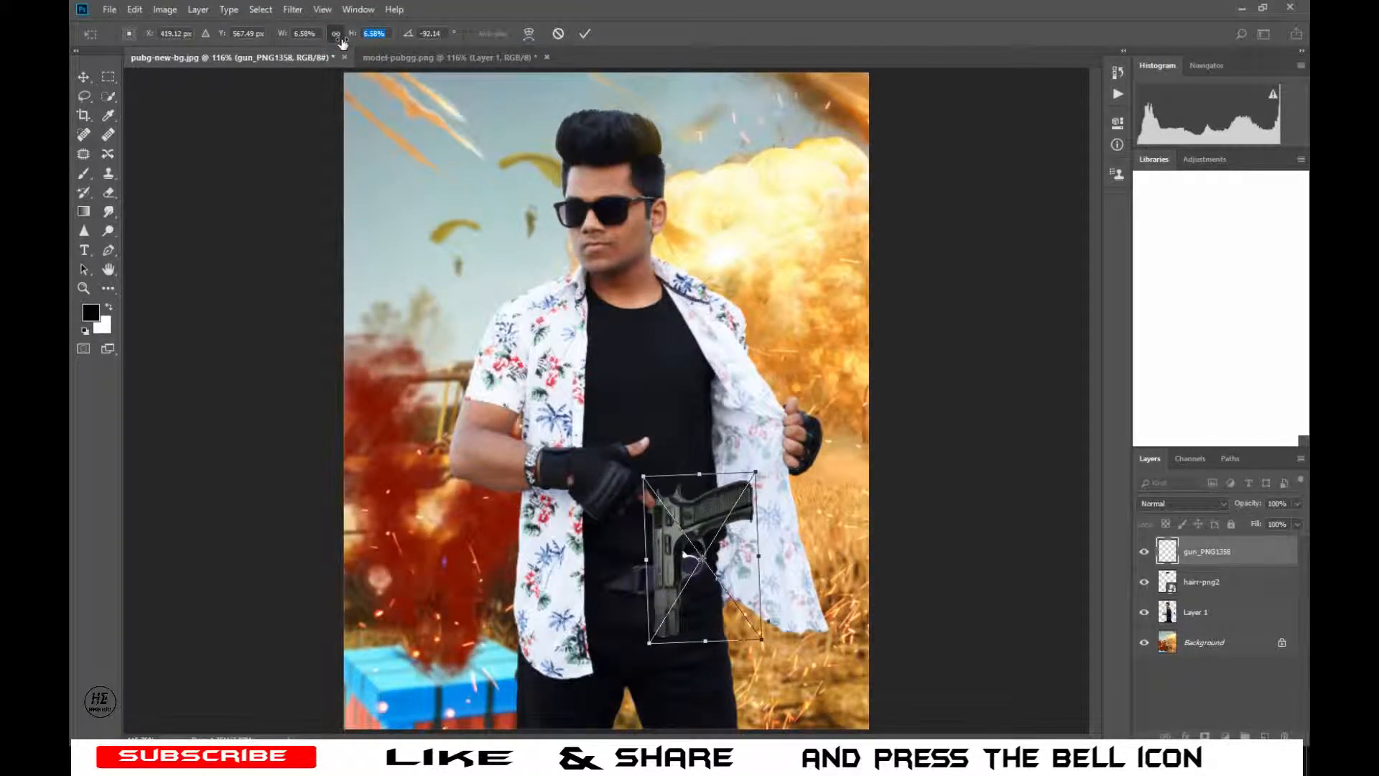
left_click_drag(667, 551, 648, 561)
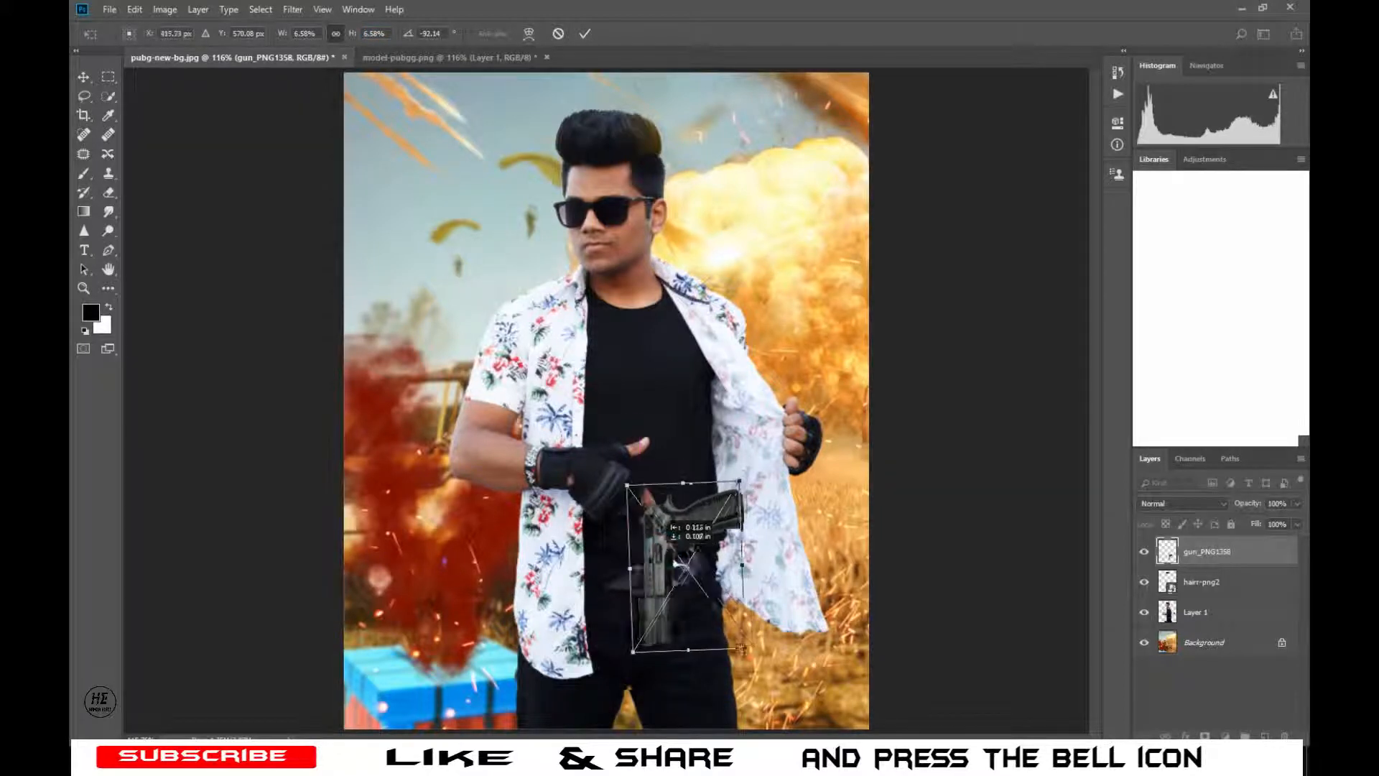
- Mirror the gun so its grip faces the model's hand, shrink it to 5.10% by 4.66%, and position it over the belt
left_click_drag(737, 569, 525, 572)
left_click_drag(607, 559, 676, 572)
left_click_drag(699, 666, 678, 643)
left_click_drag(650, 587, 677, 598)
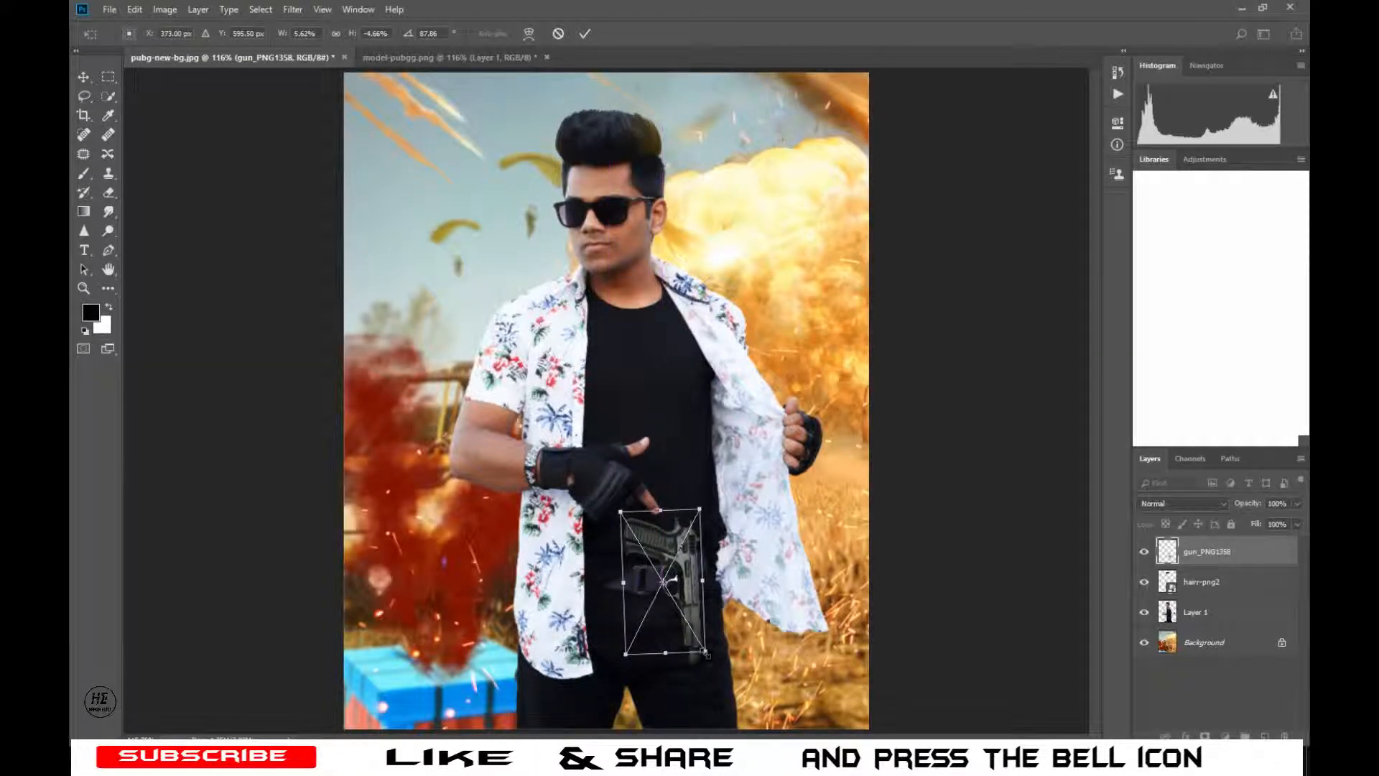
left_click_drag(697, 653, 695, 639)
left_click_drag(684, 568, 685, 566)
left_click(585, 34)
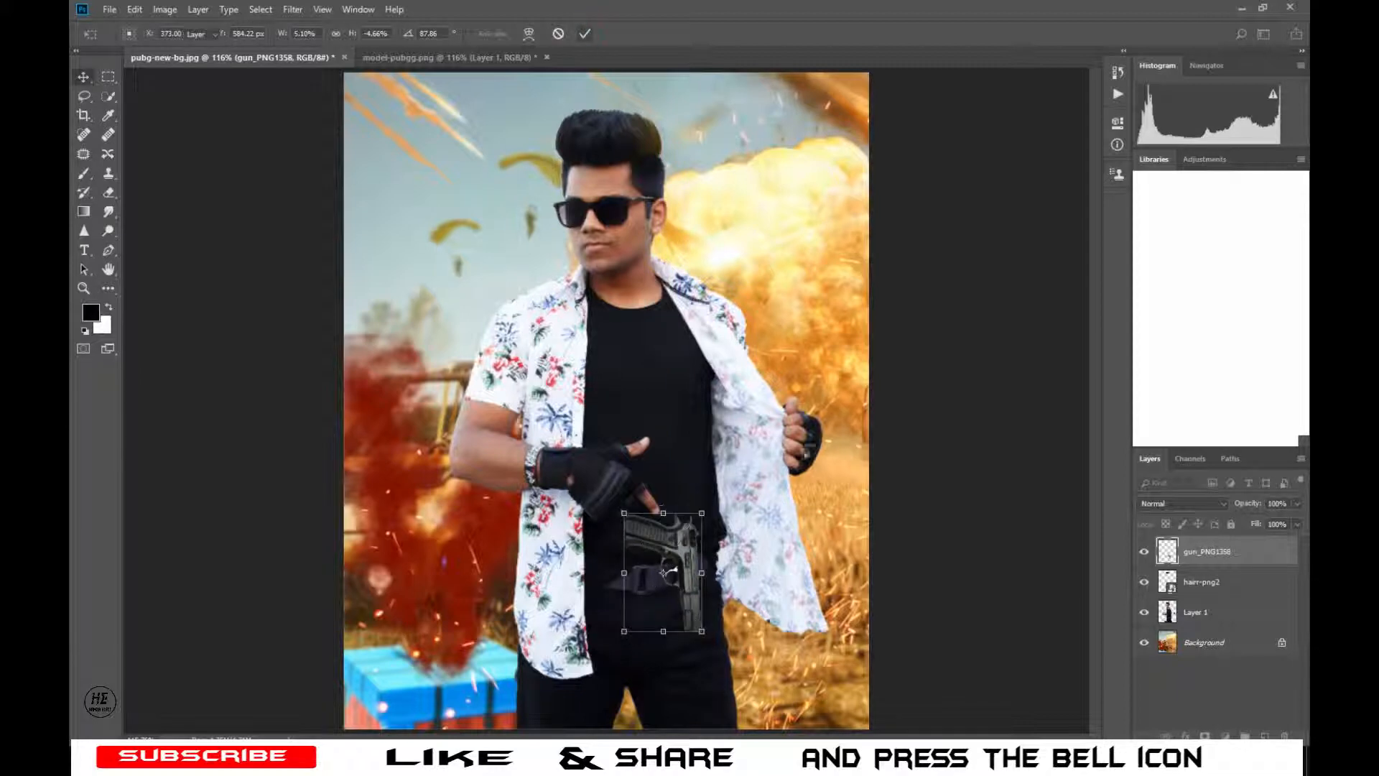
- Lower the gun layer's fill to 47% so the belt shows through it
left_click(1212, 615)
left_click(1212, 552)
left_click(1297, 525)
left_click_drag(1292, 545, 1261, 558)
- Rasterize the gun layer and erase the barrel and trigger guard over and below the belt, tucking the gun behind it
key("z")
left_click_drag(641, 632, 722, 632)
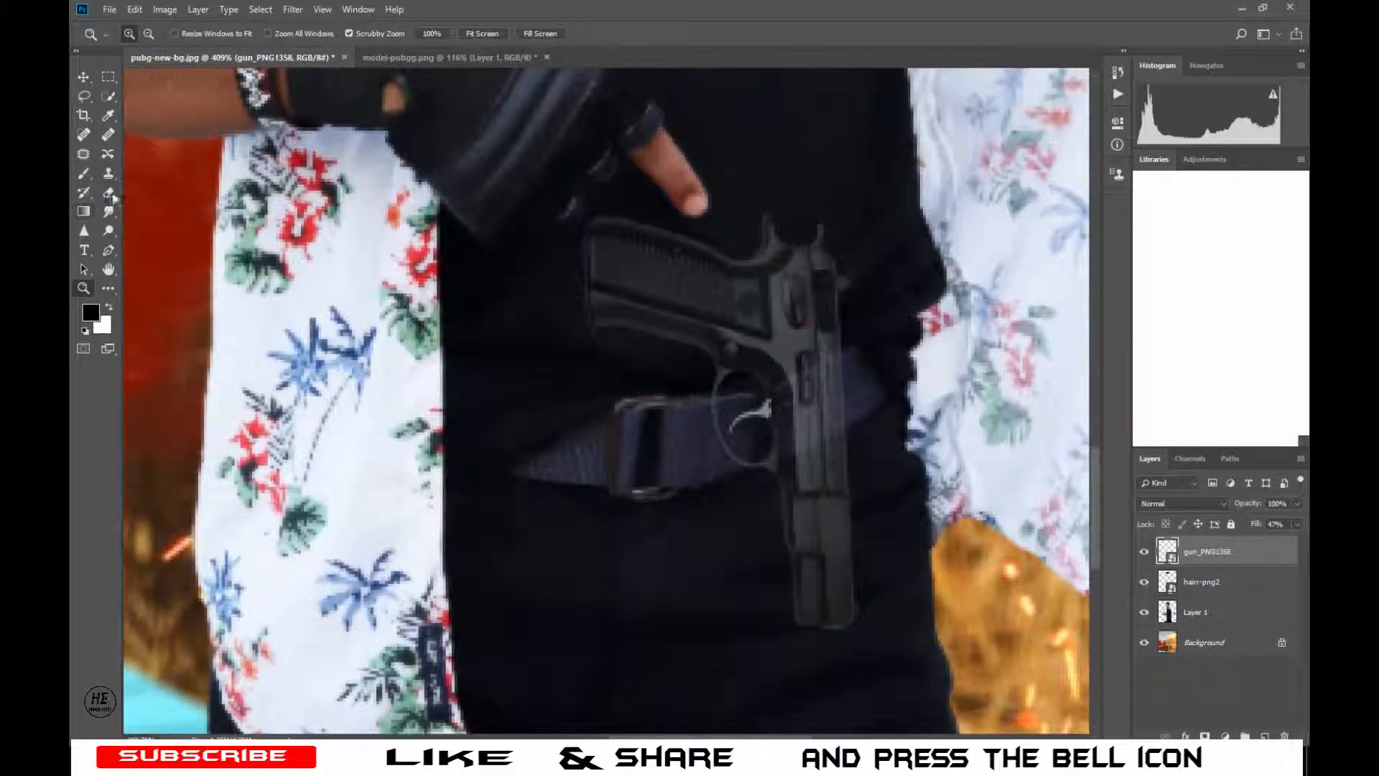
left_click(109, 192)
left_click(795, 465)
left_click(610, 285)
mouse_move(822, 629)
left_mouse_down()
mouse_move(837, 616)
mouse_move(720, 429)
mouse_move(847, 438)
left_mouse_up()
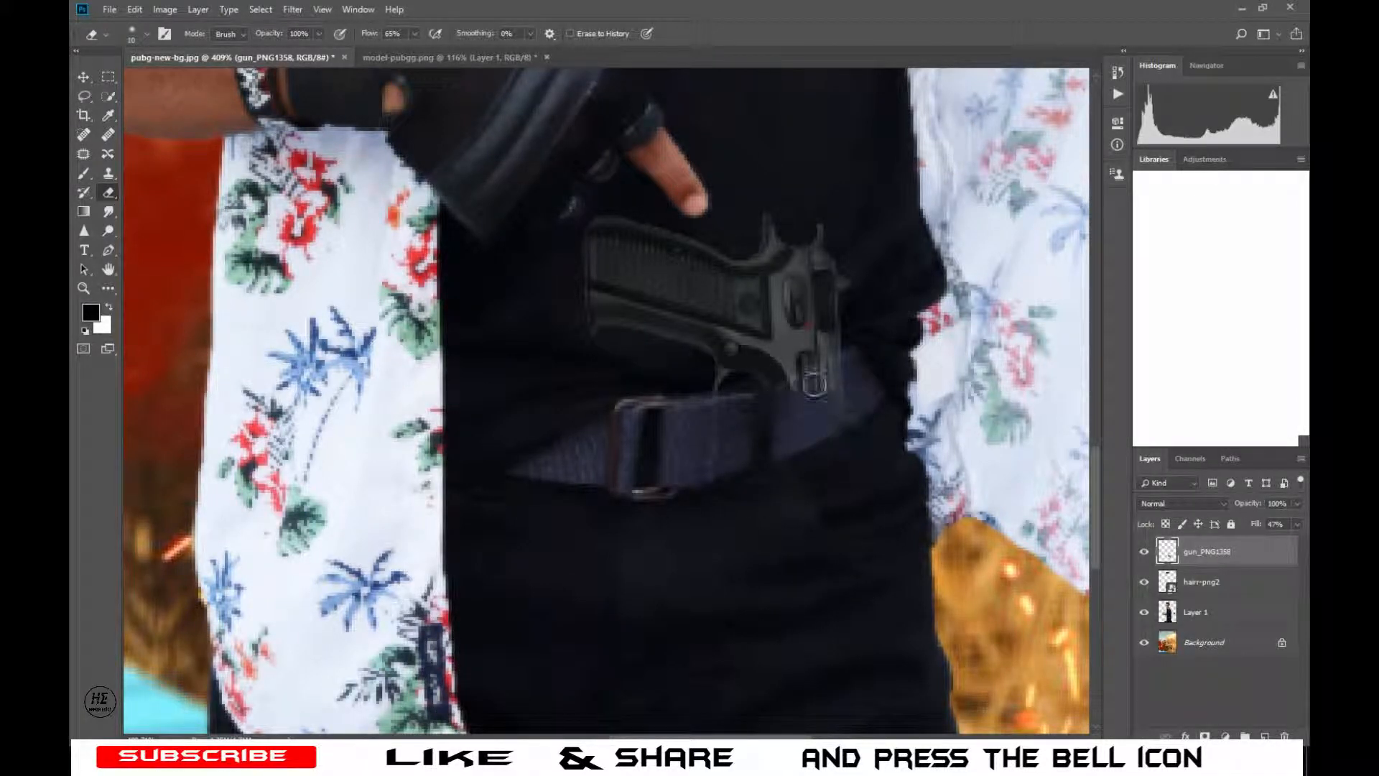
left_click_drag(814, 384, 793, 390)
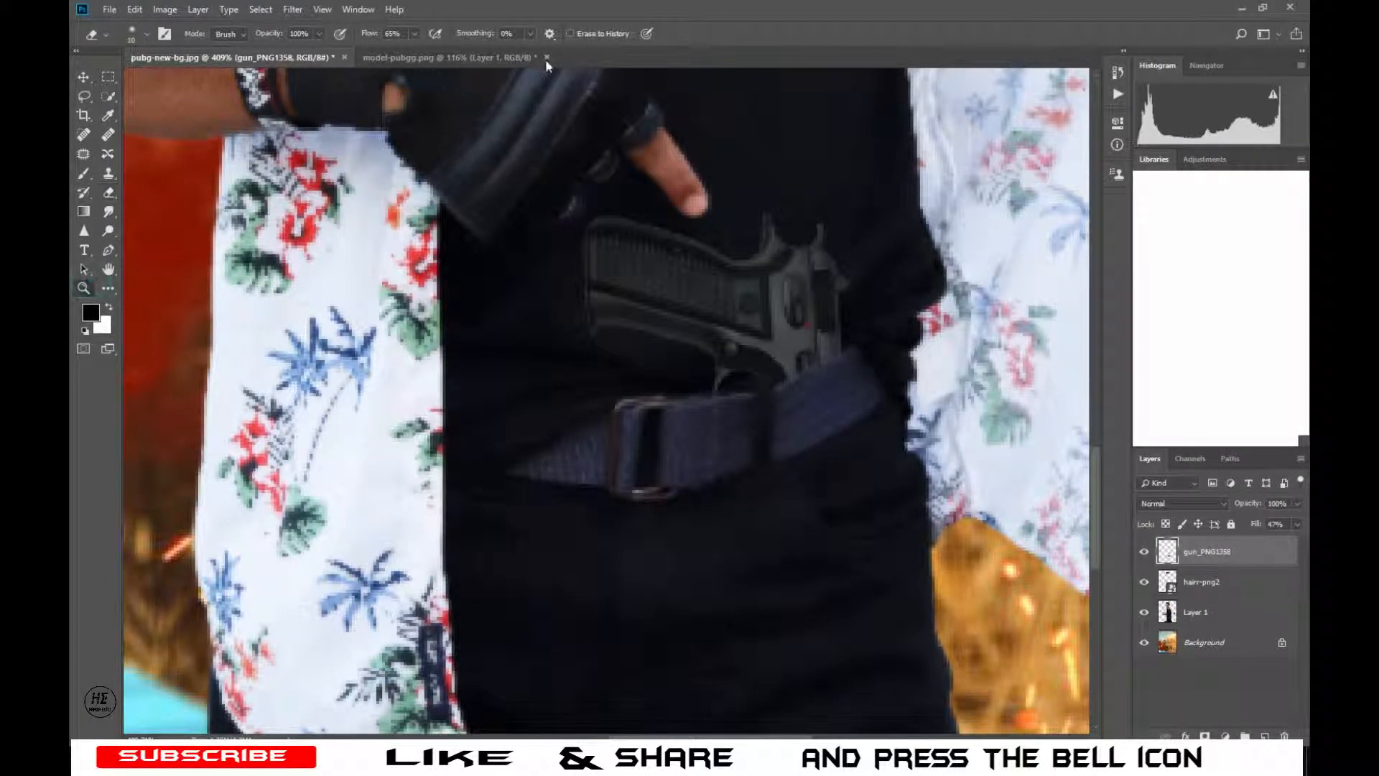
- Restore the gun layer's fill to 100% and set its opacity to 74%
key("z")
left_click(482, 33)
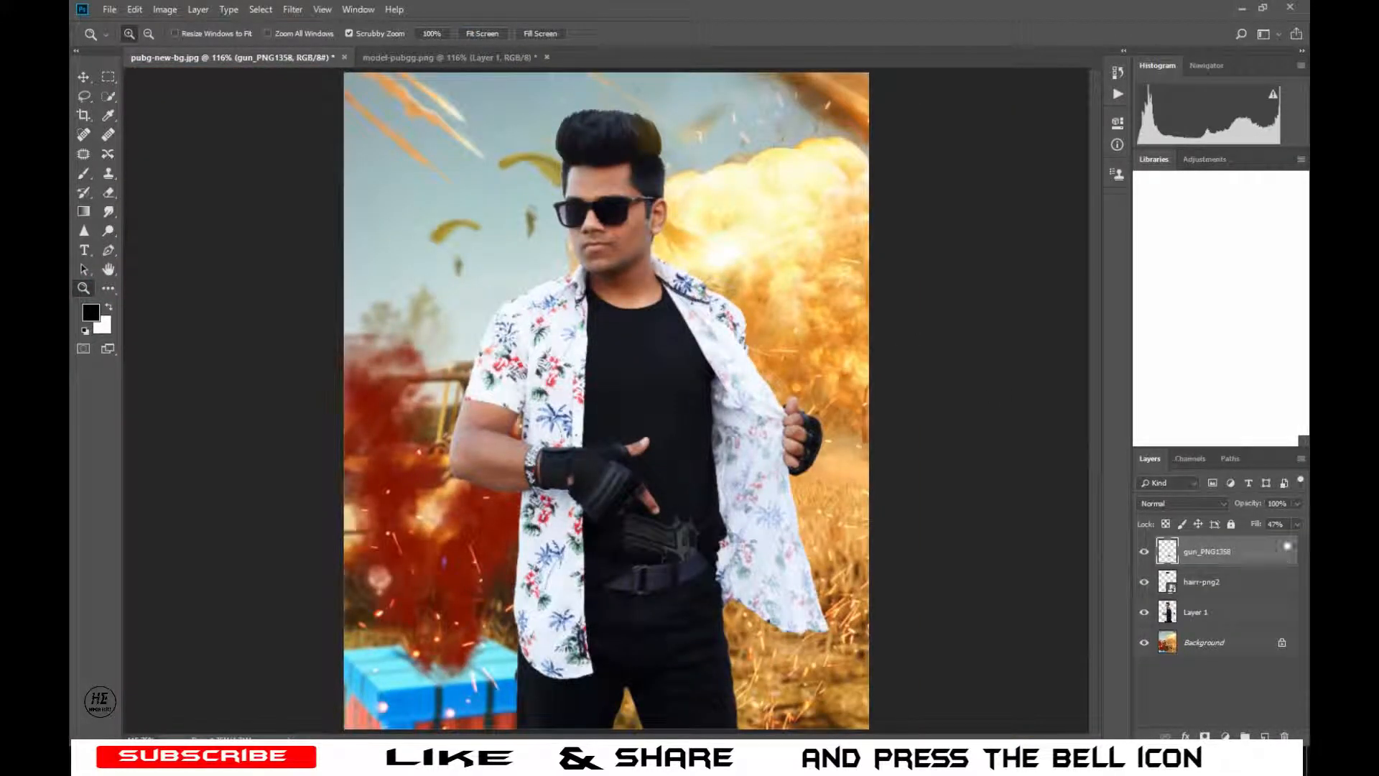
left_click(1297, 525)
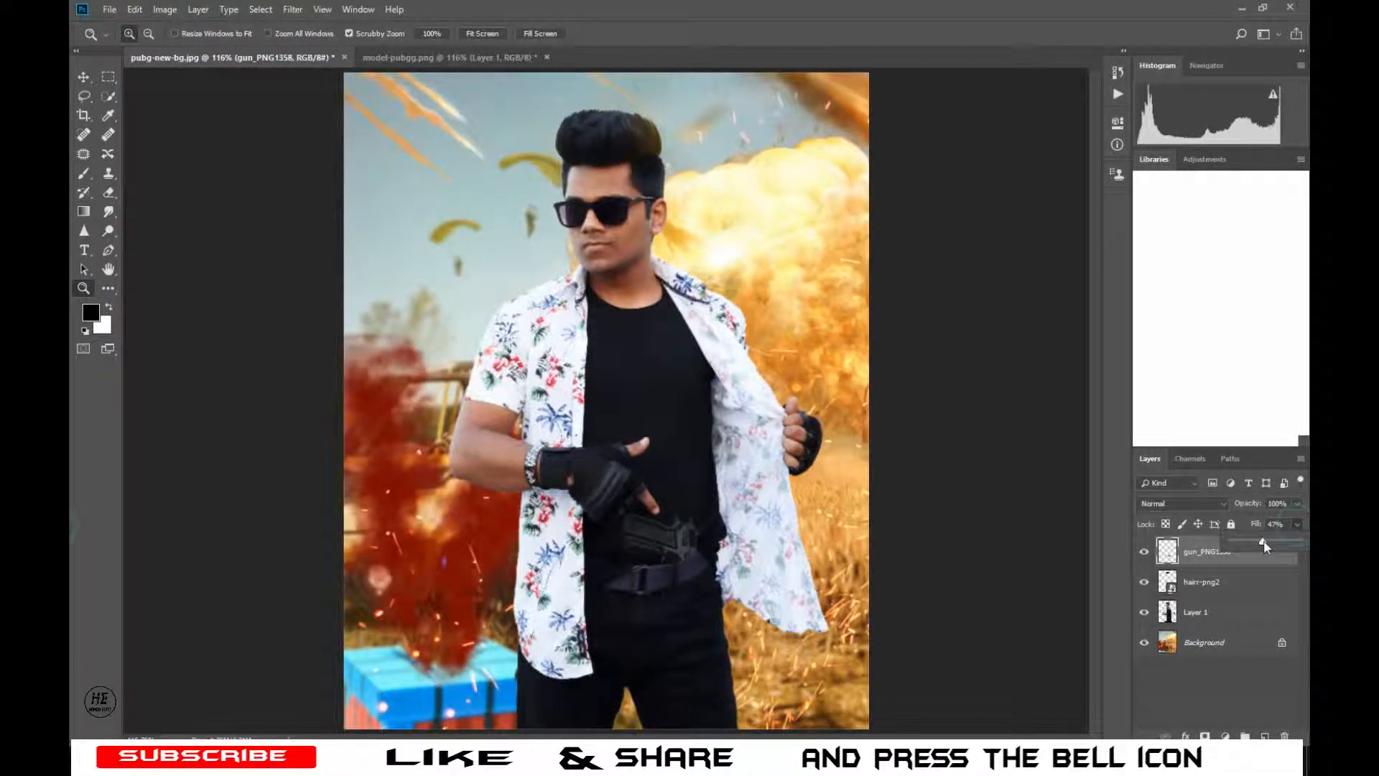
left_click_drag(1263, 544, 1290, 508)
left_click(1297, 504)
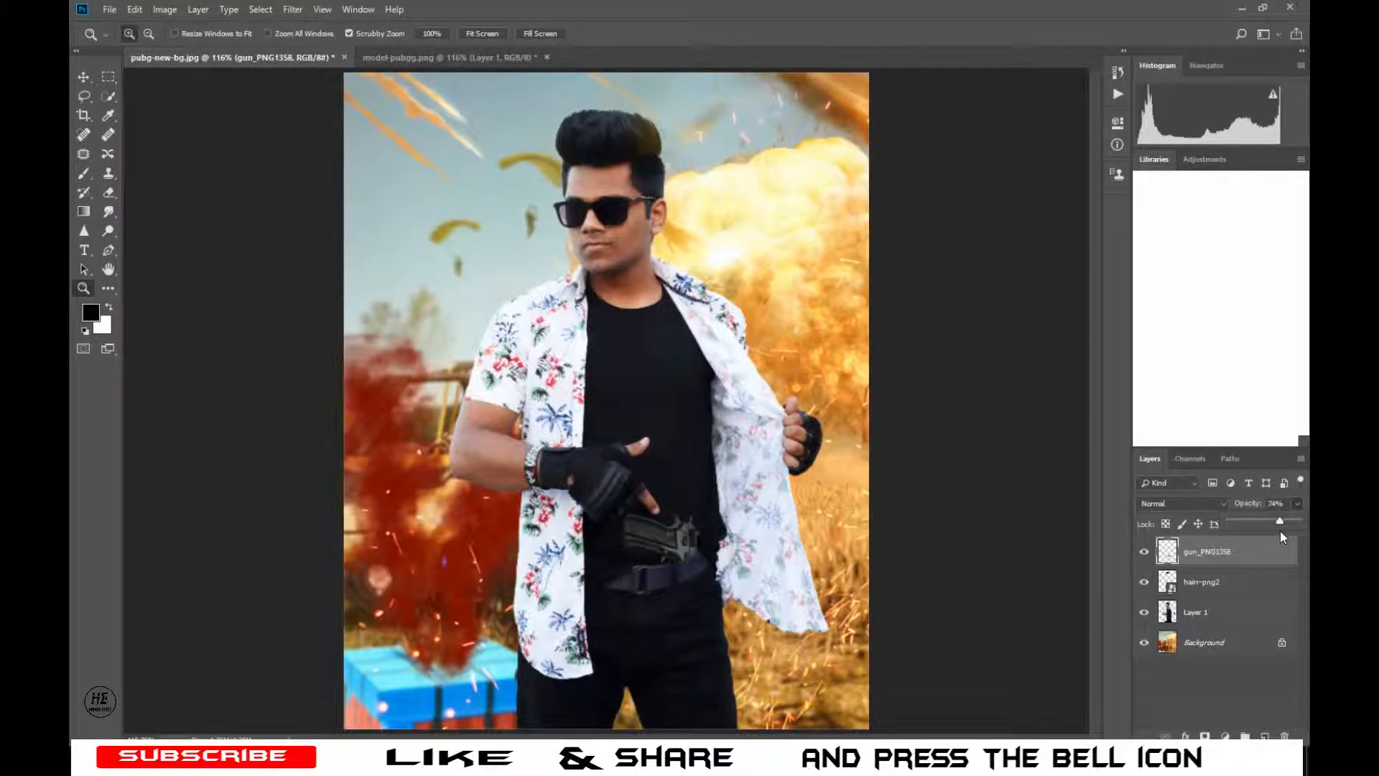
- Darken the gun with a Hue/Saturation adjustment, setting lightness to -35
left_click(167, 8)
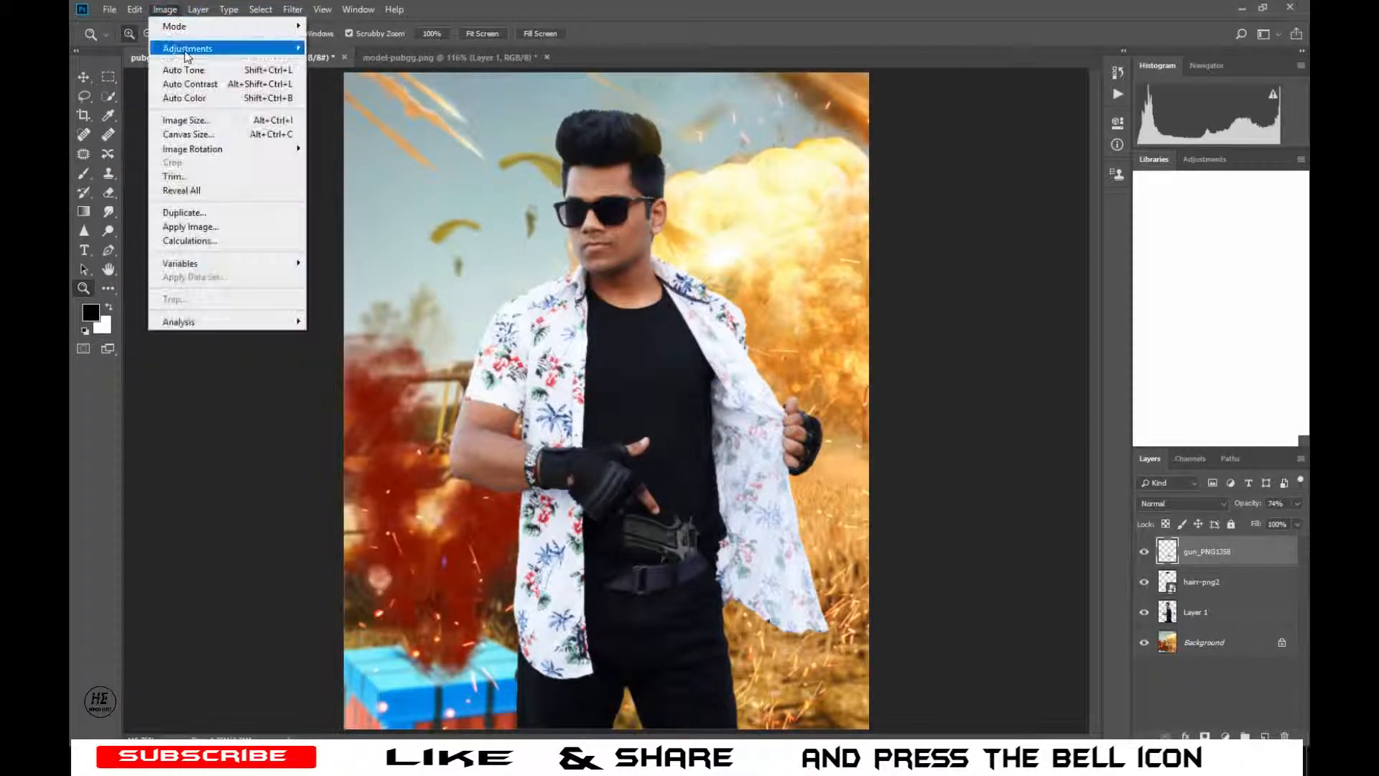
mouse_move(216, 48)
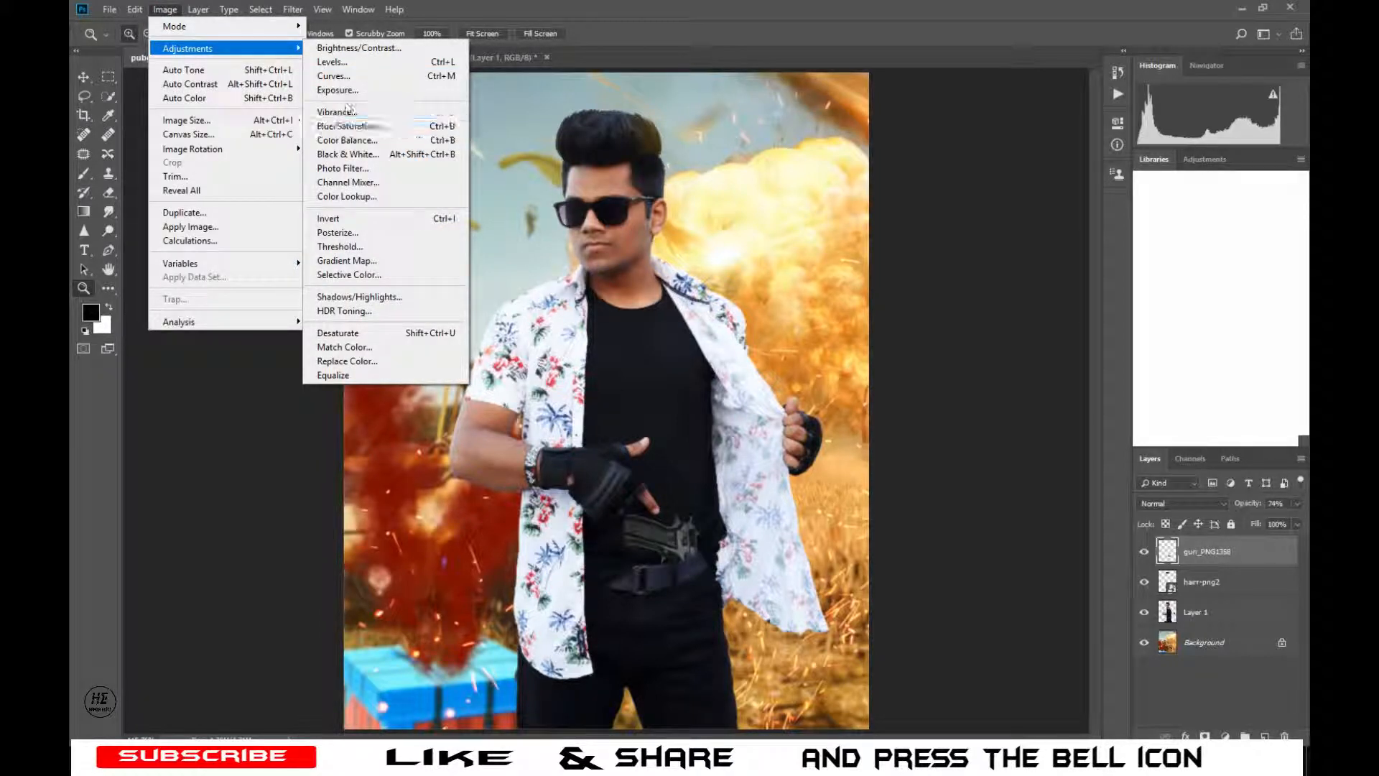
left_click(351, 127)
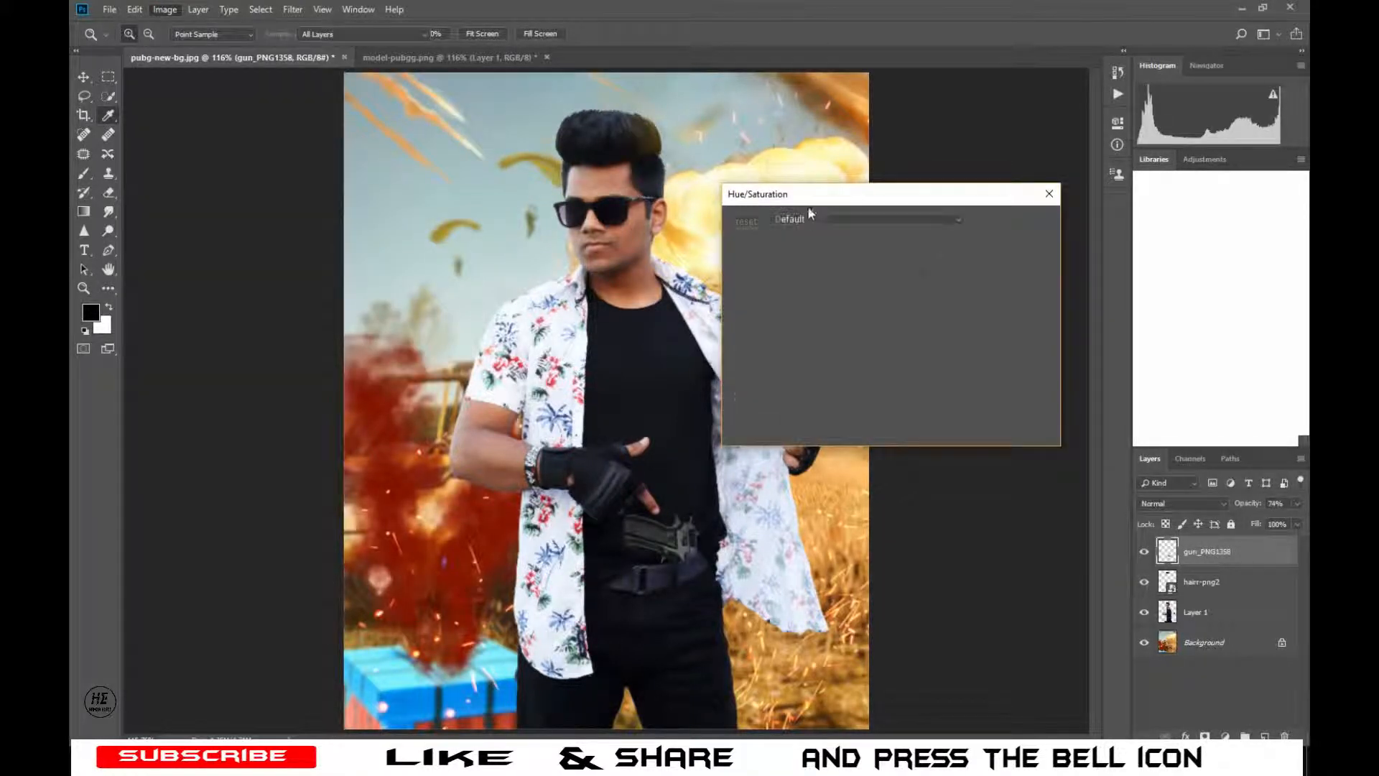
left_click_drag(833, 196, 983, 263)
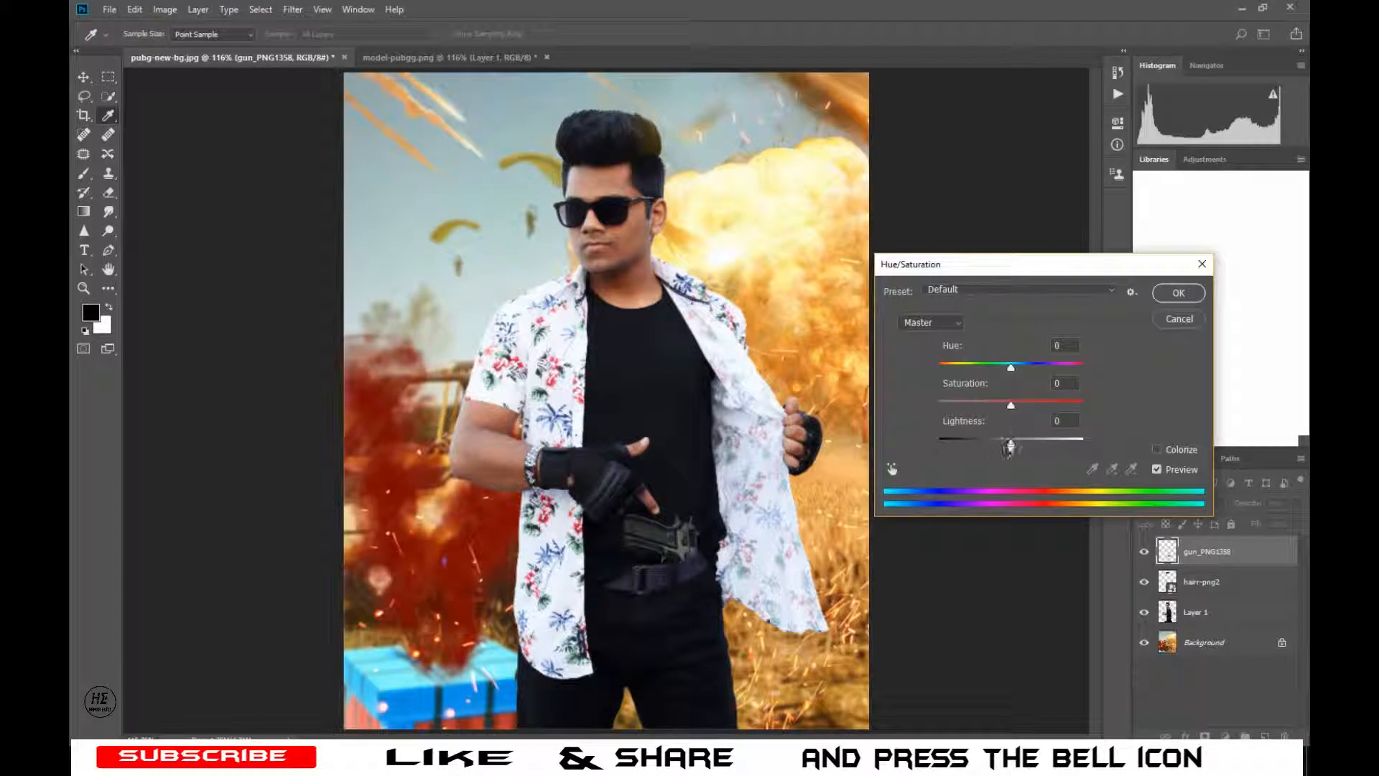
left_click_drag(1009, 447, 988, 448)
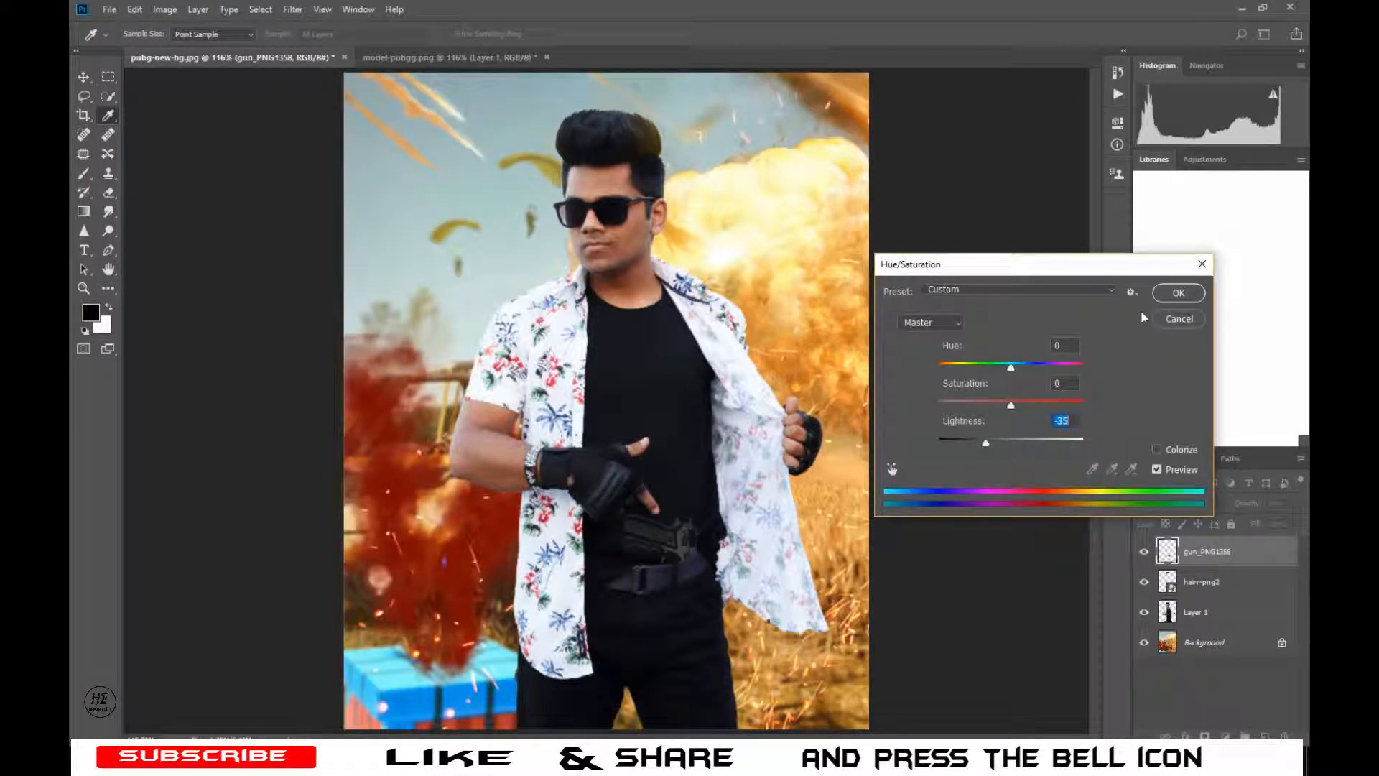
left_click(1178, 293)
key("z")
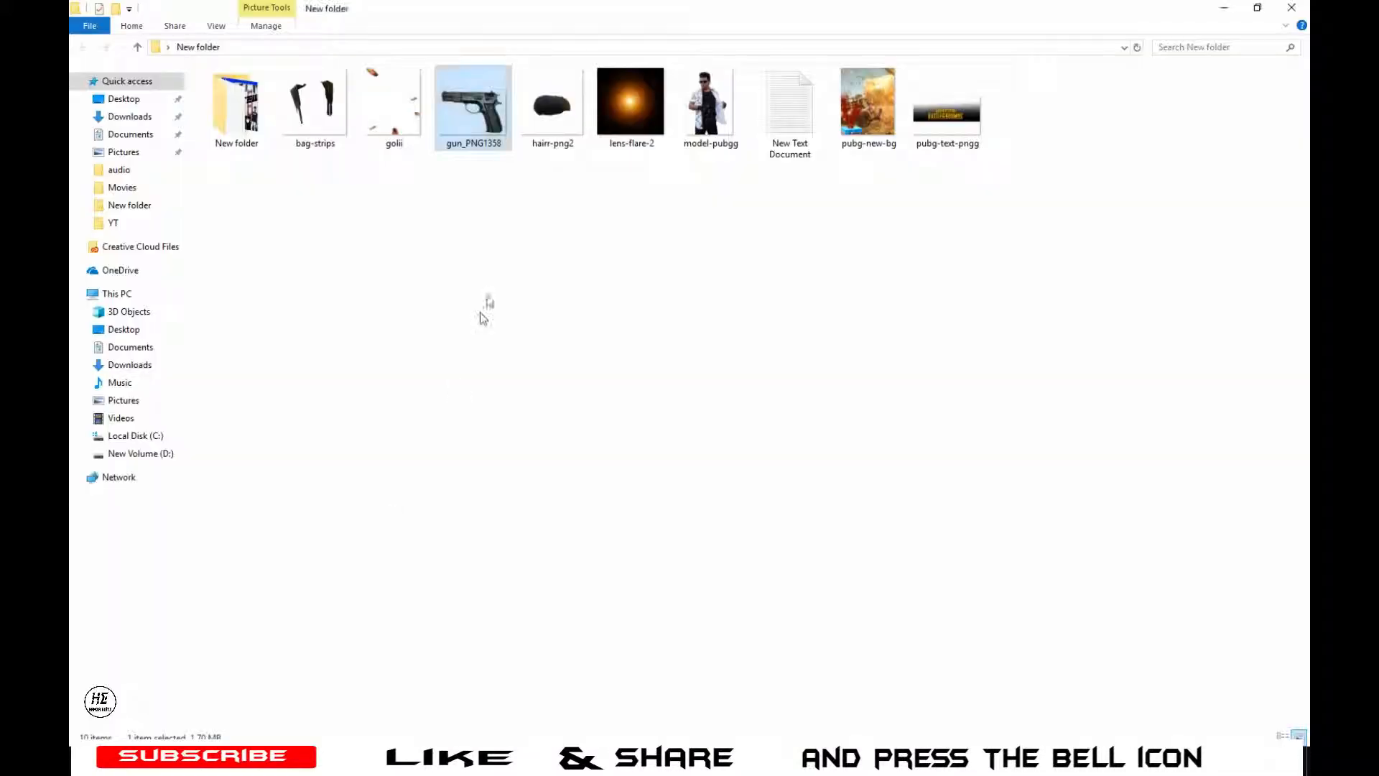
- Place the bag-strips image, scale it proportionally to about 46.5%, and fit the straps over the model's shoulders
left_click_drag(309, 147, 352, 739)
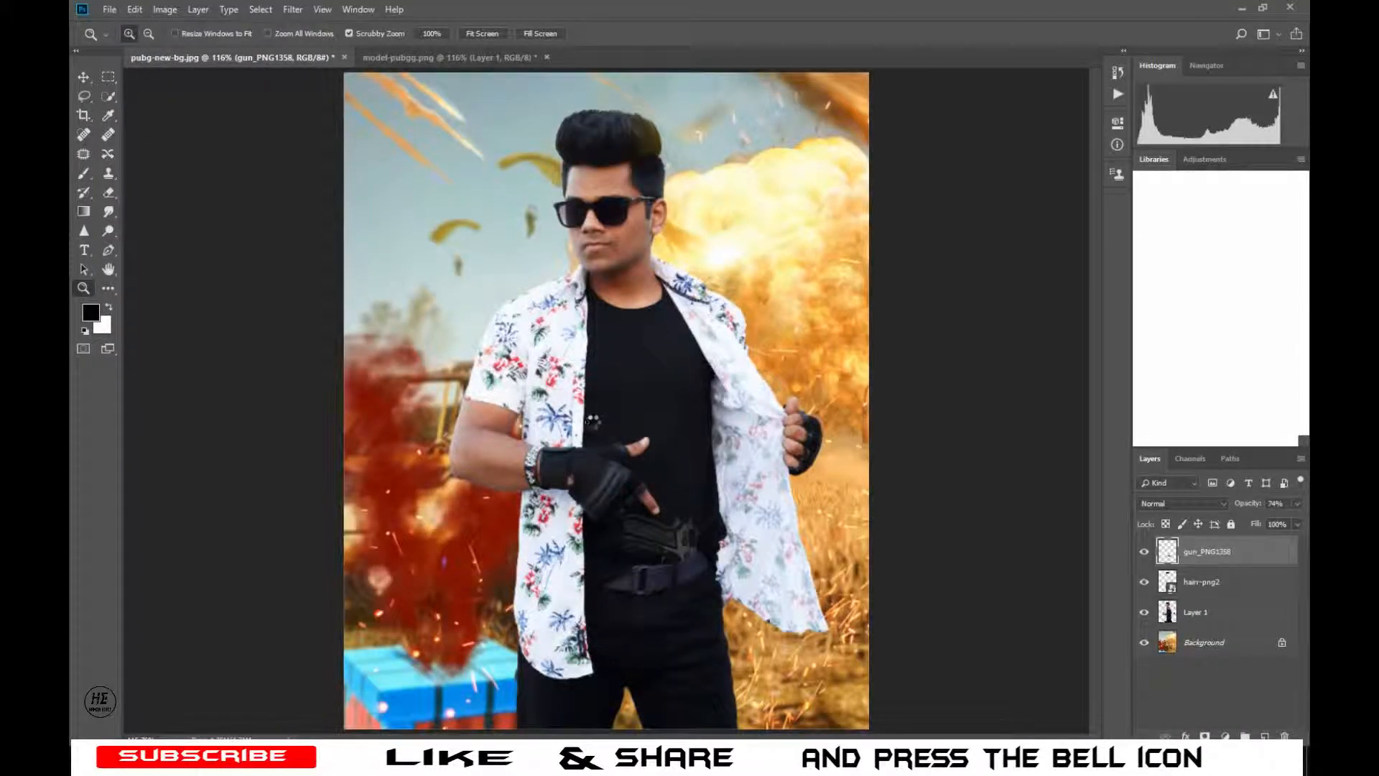
left_click_drag(592, 420, 593, 422)
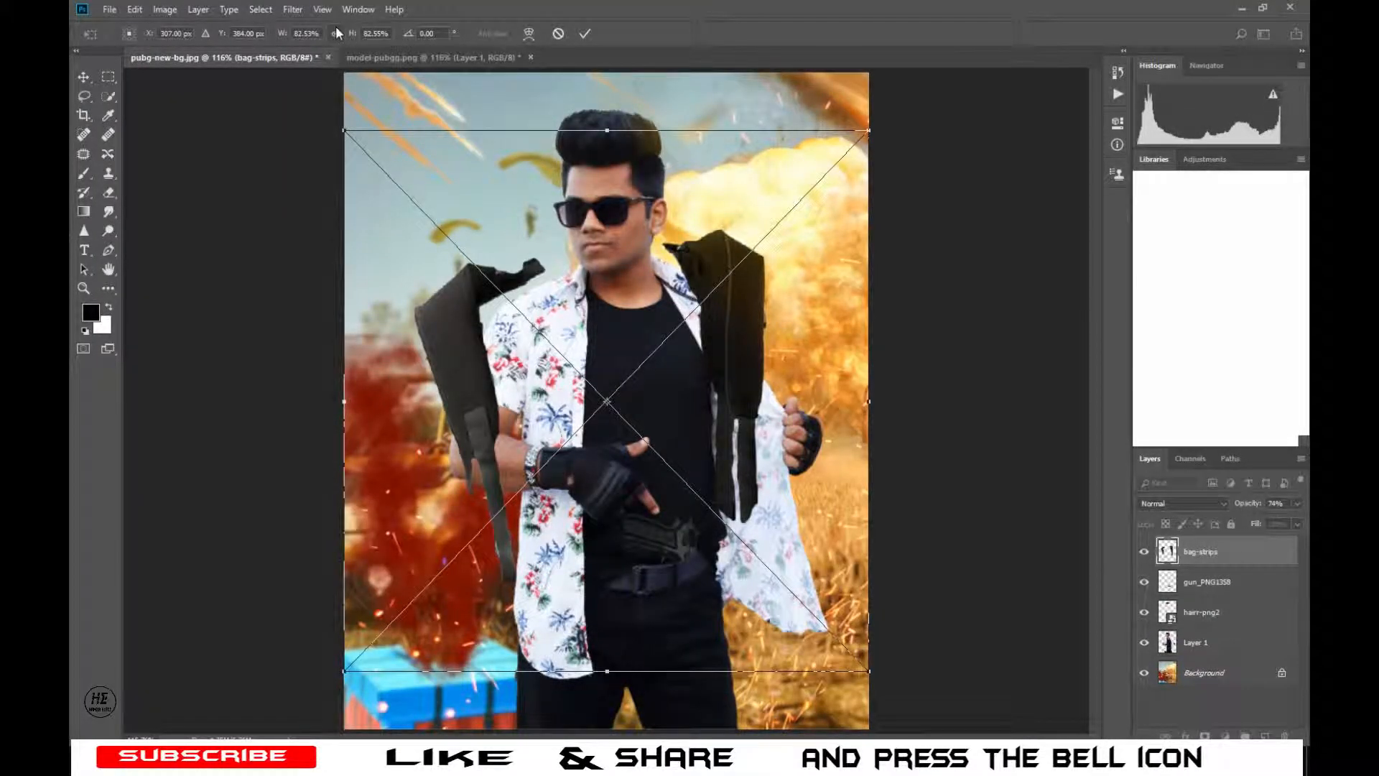
left_click_drag(352, 40, 341, 43)
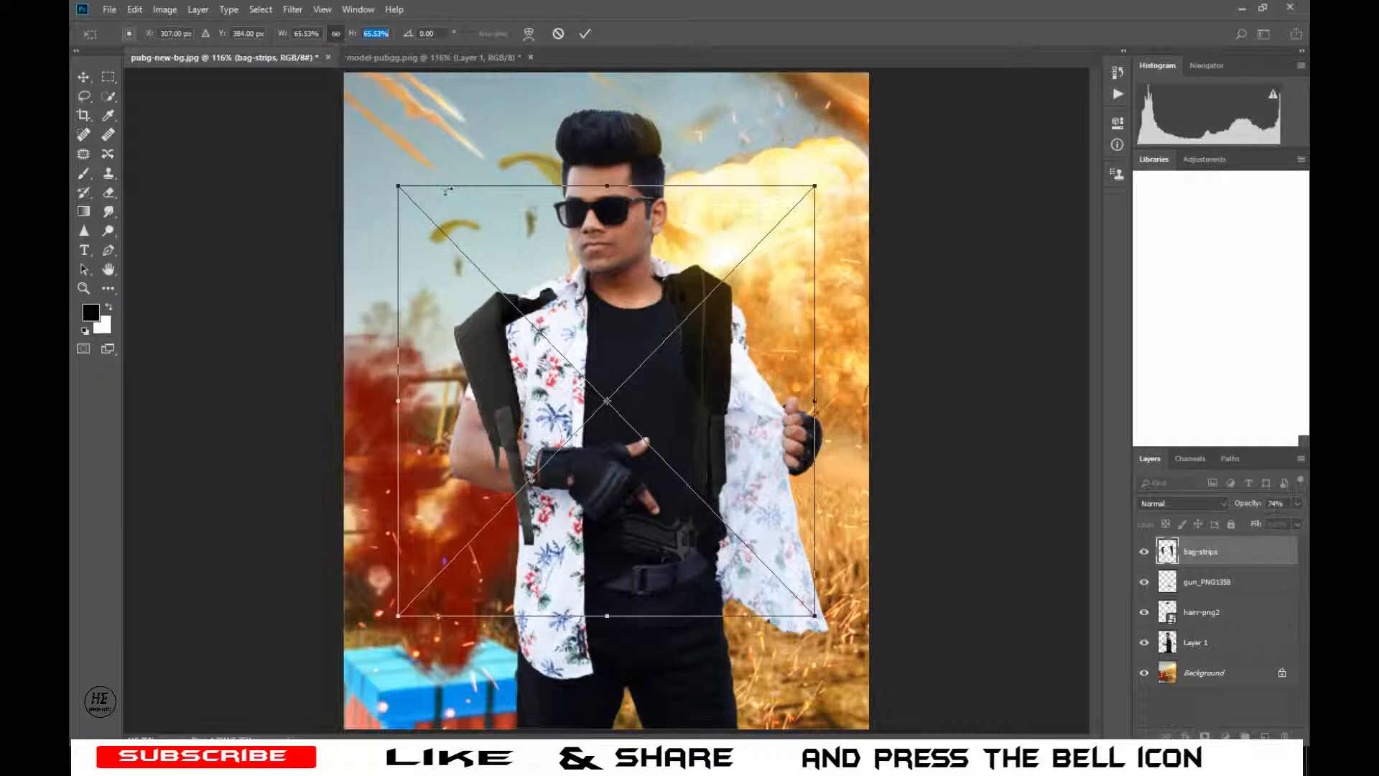
left_click_drag(623, 315, 650, 286)
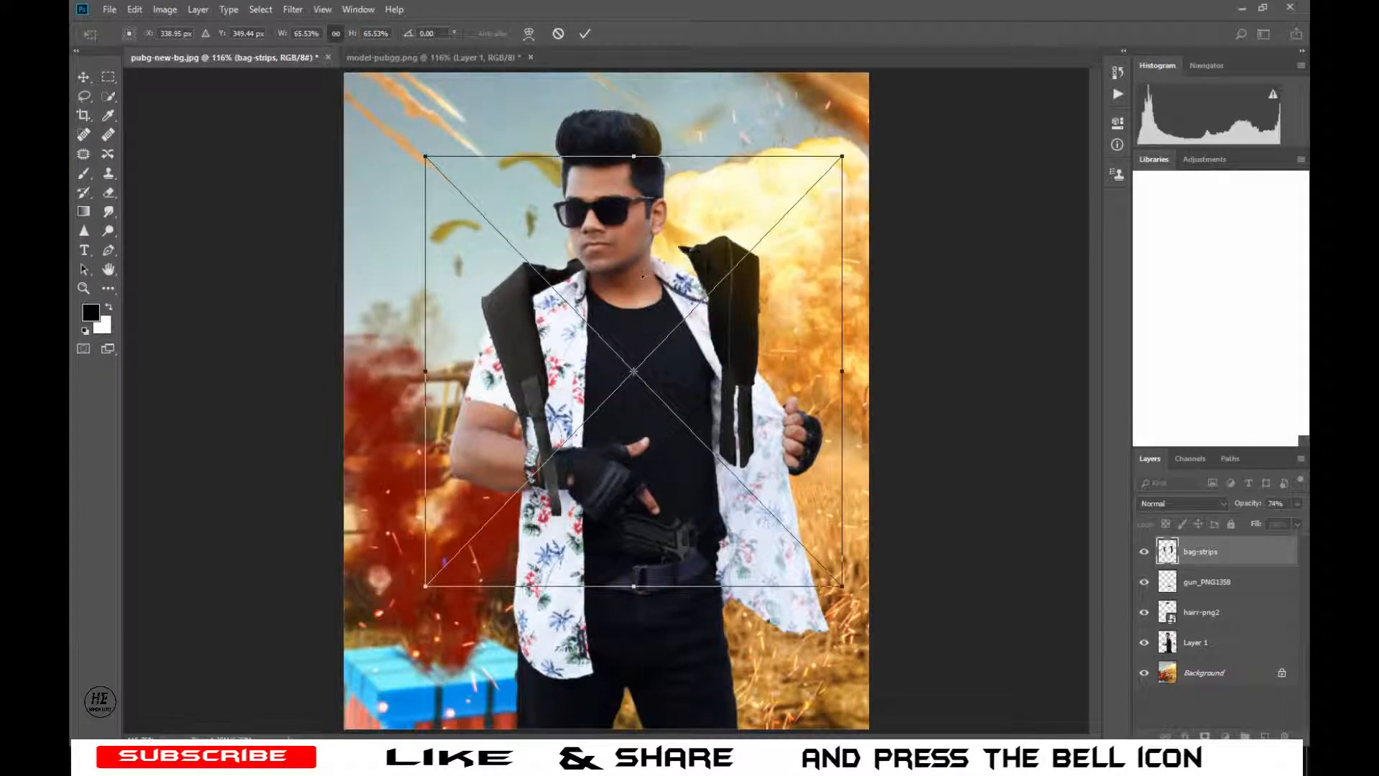
left_click_drag(350, 41, 343, 40)
left_click_drag(651, 298, 614, 293)
left_click_drag(354, 37, 343, 38)
left_click_drag(618, 306, 604, 286)
left_click_drag(353, 39, 355, 38)
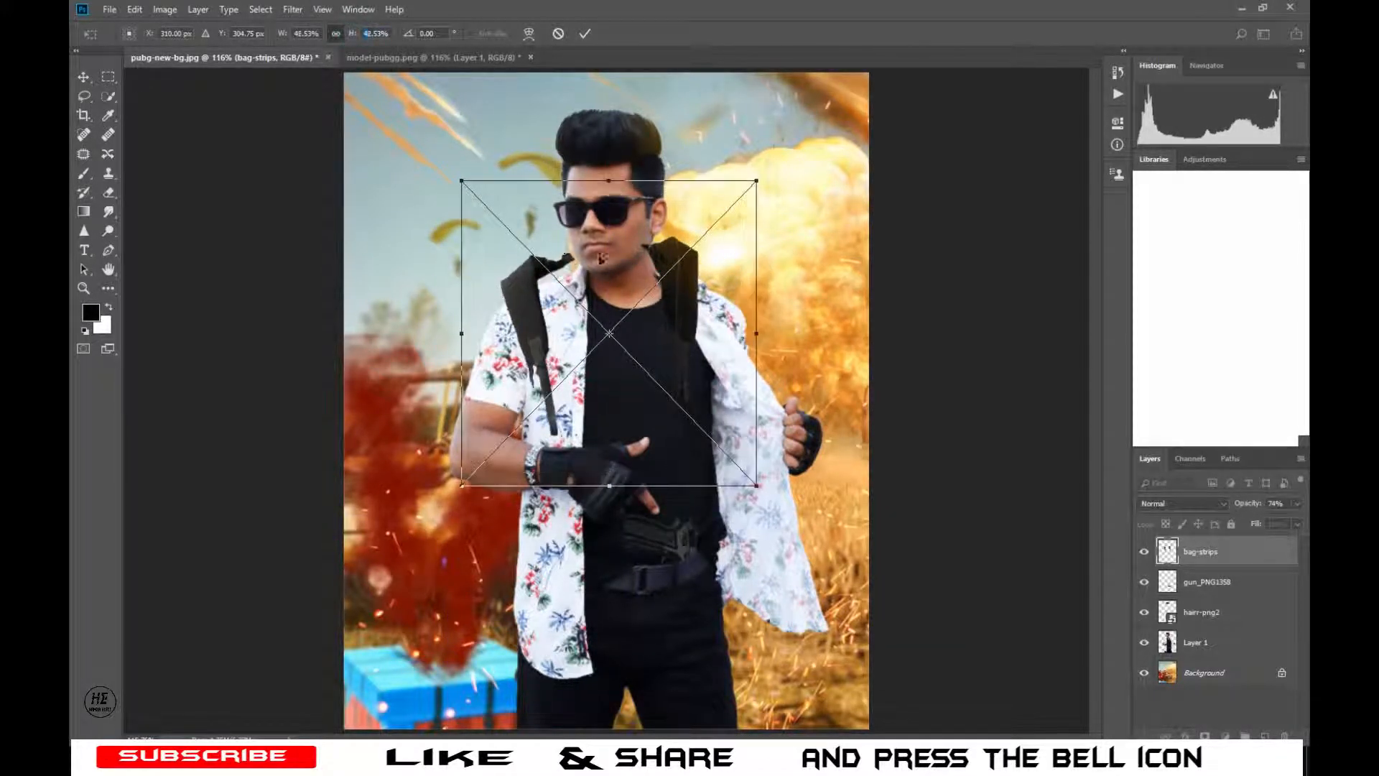
left_click_drag(603, 258, 612, 266)
left_click(586, 34)
- Erase the excess bag strap over the shirt collar beside the model's neck
key("z")
left_click(788, 235)
mouse_move(707, 242)
left_mouse_down()
mouse_move(769, 234)
mouse_move(756, 236)
left_mouse_up()
left_click(108, 193)
left_click(639, 294)
left_click(626, 290)
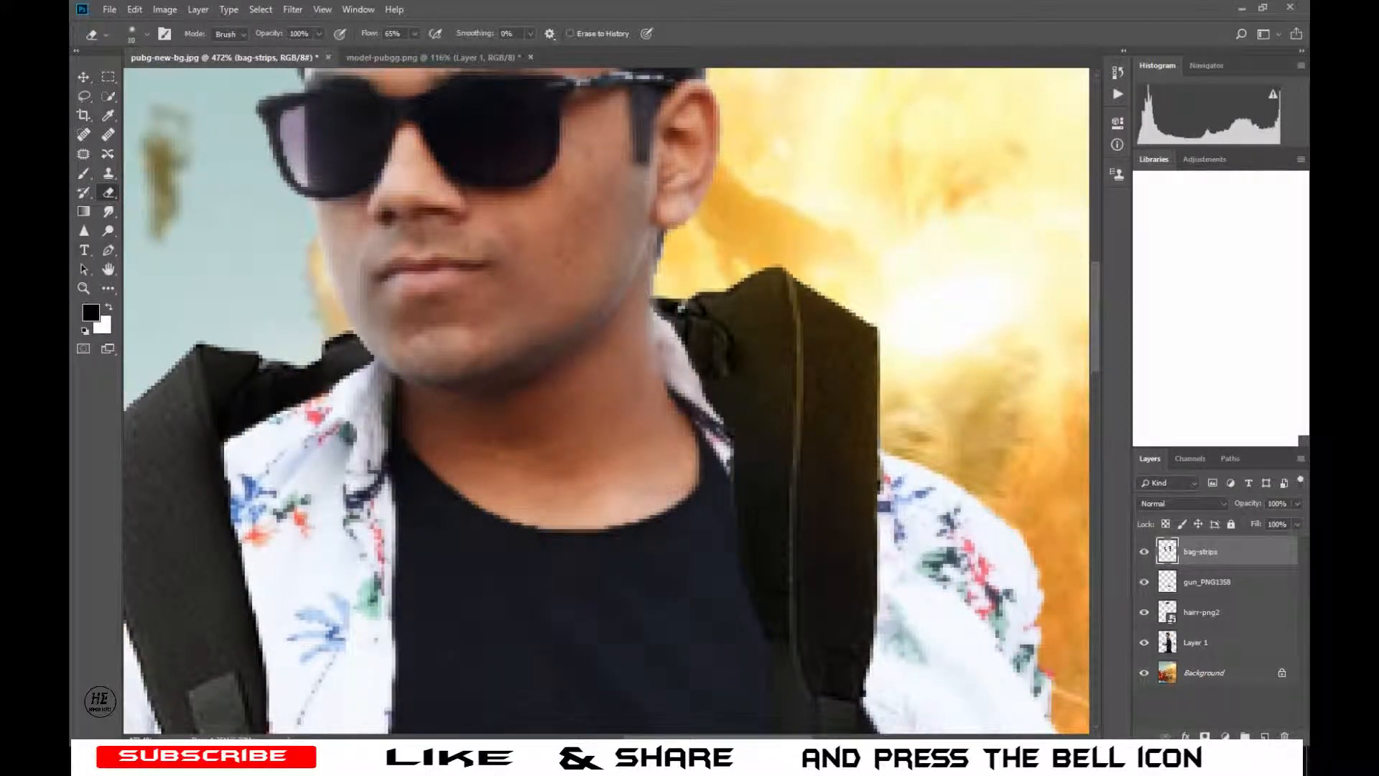
key("z")
key("ctrl+0")
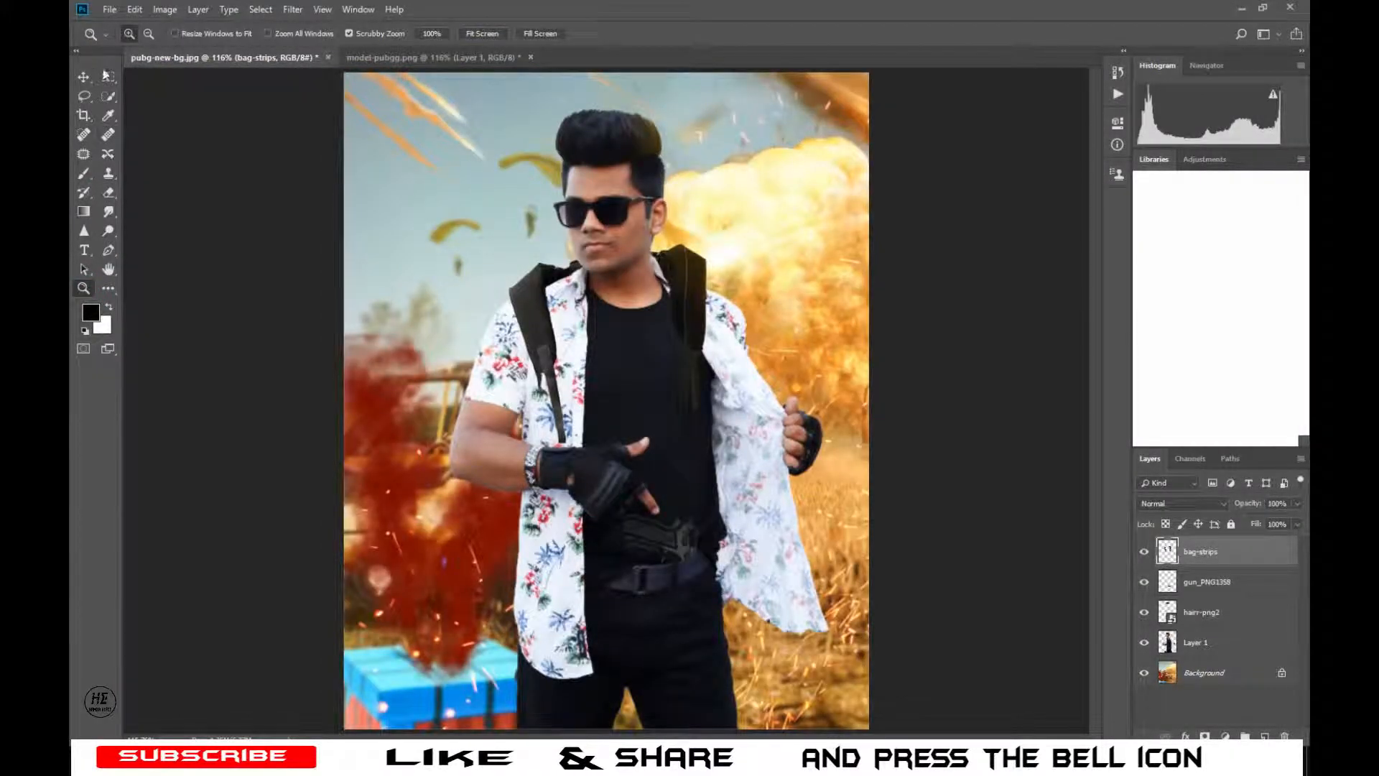
- Stretch the bag straps vertically to a height of 102.56% with Free Transform
key("ctrl+t")
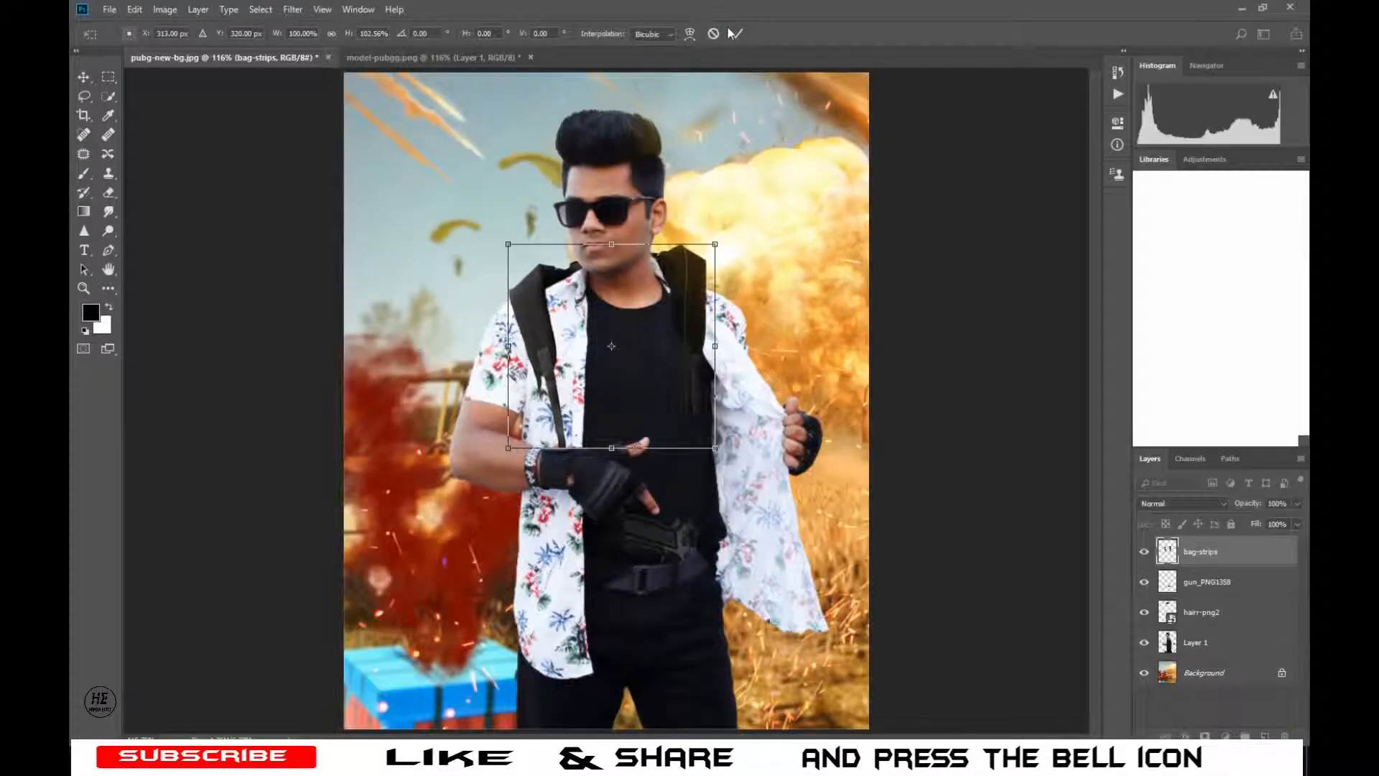
left_click(736, 33)
left_click(820, 220)
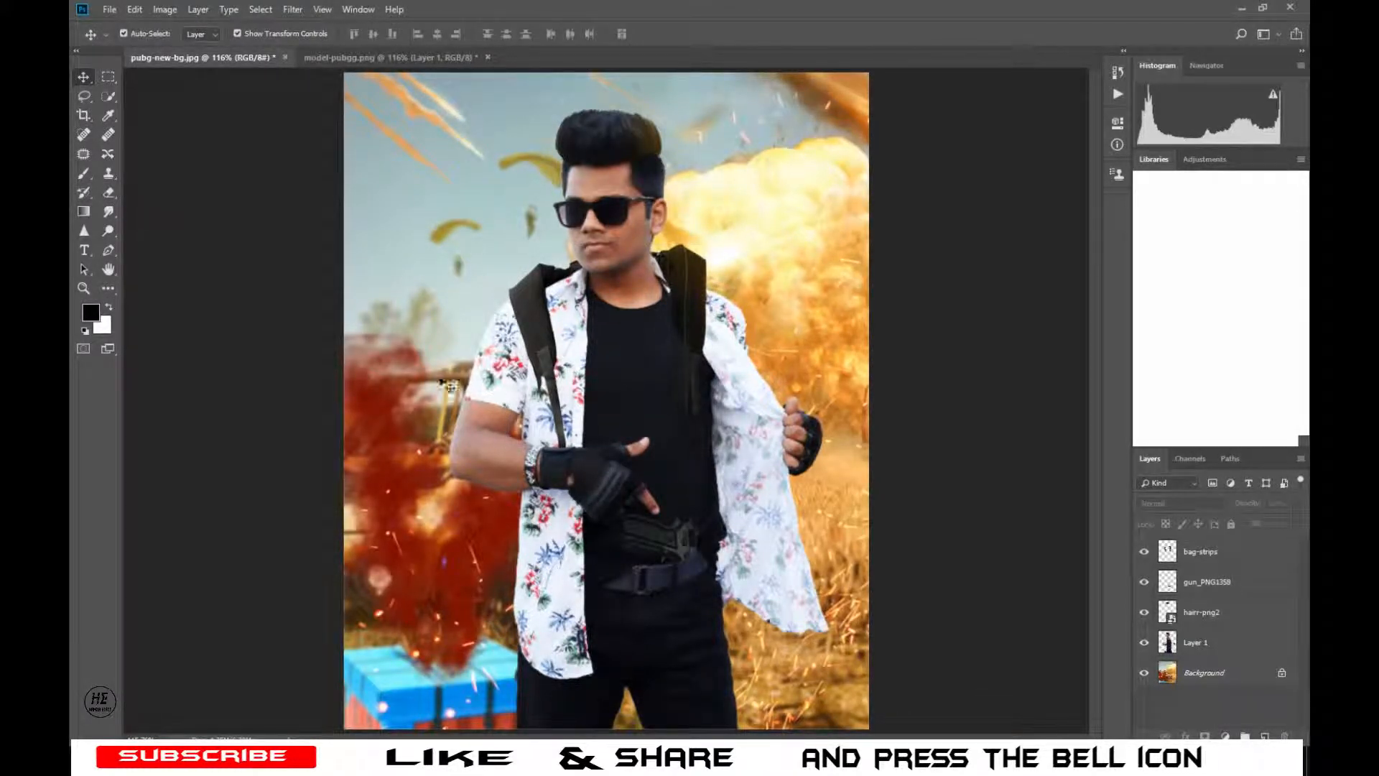
- Place the lens-flare-2 image and move it over the explosion beside the model's head
left_click(262, 760)
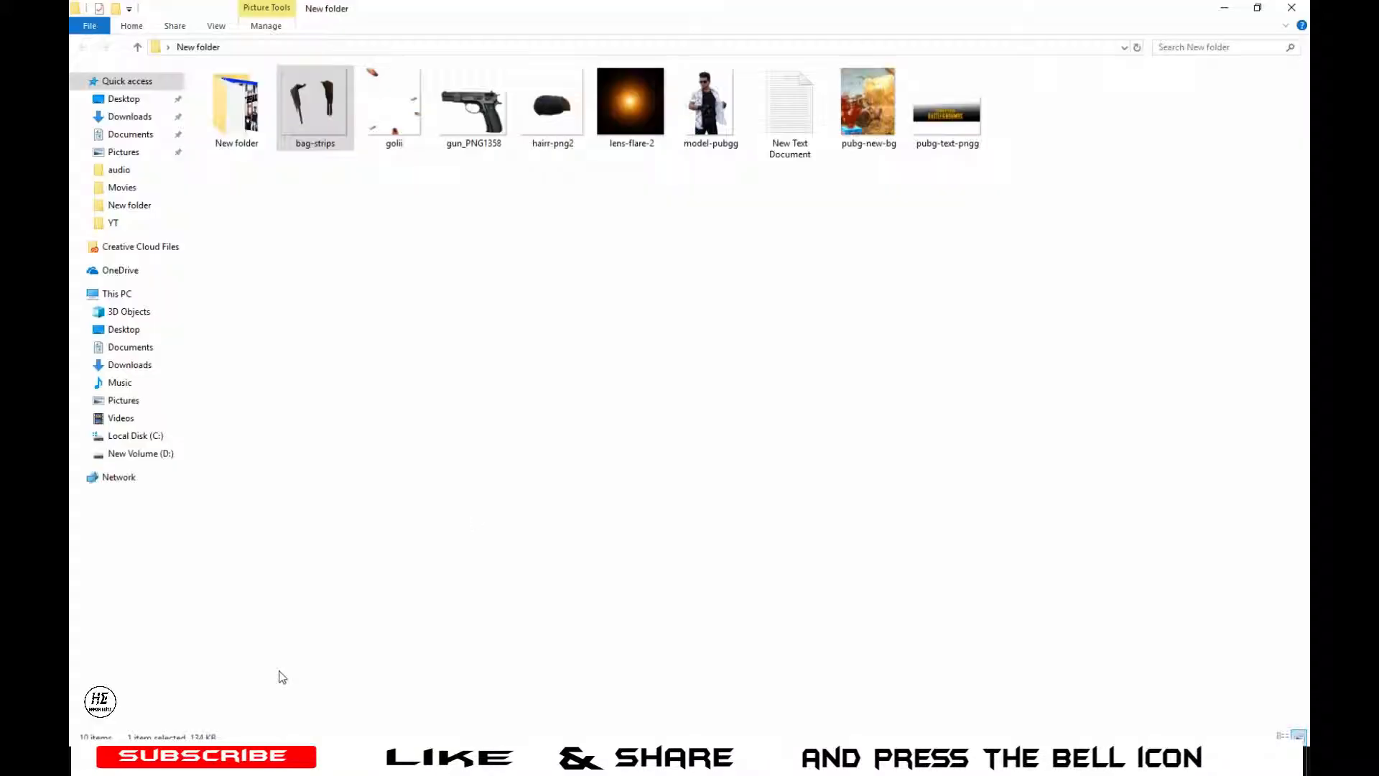
left_click(540, 434)
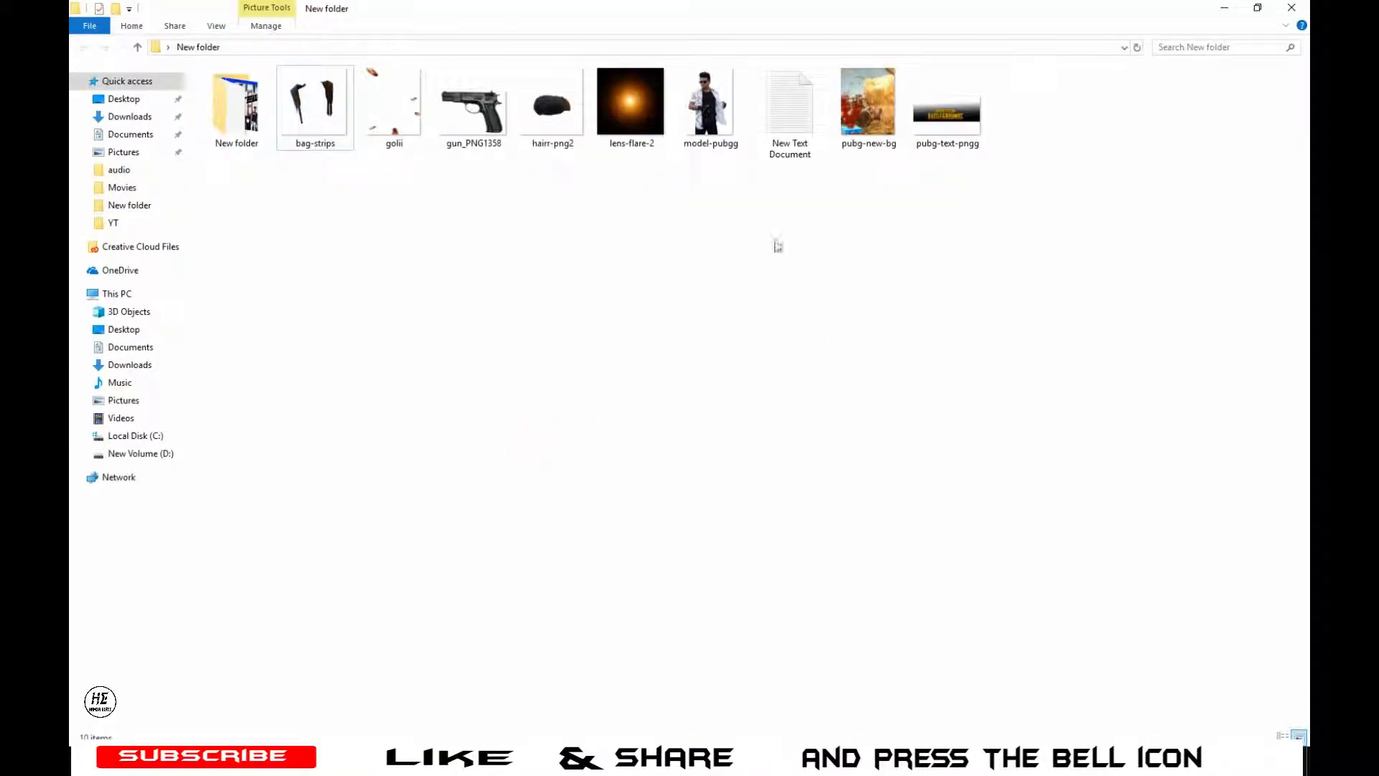
left_click_drag(630, 107, 718, 270)
left_click_drag(596, 355, 759, 207)
- Set the lens flare's blend mode to Screen and shift it closer to the model's shoulder
left_click(1180, 504)
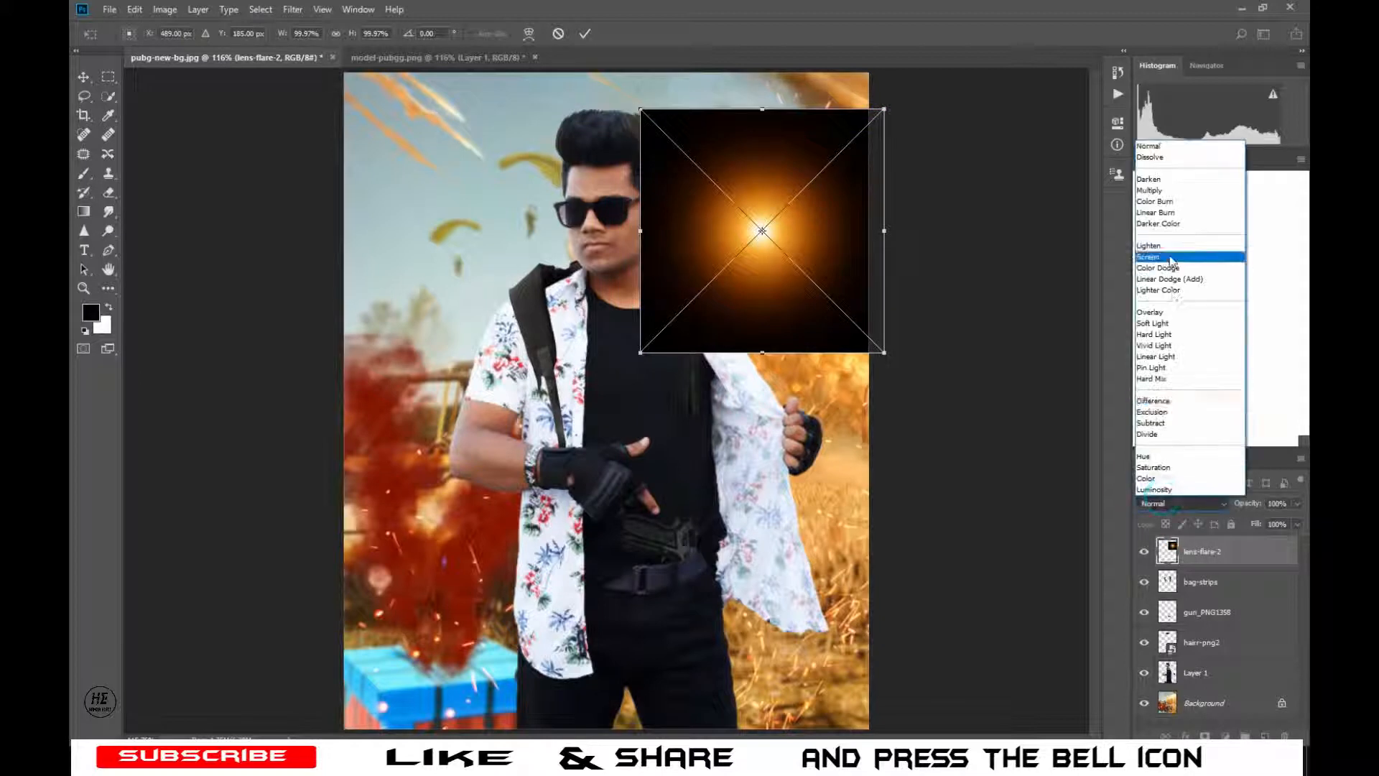
left_click(1172, 258)
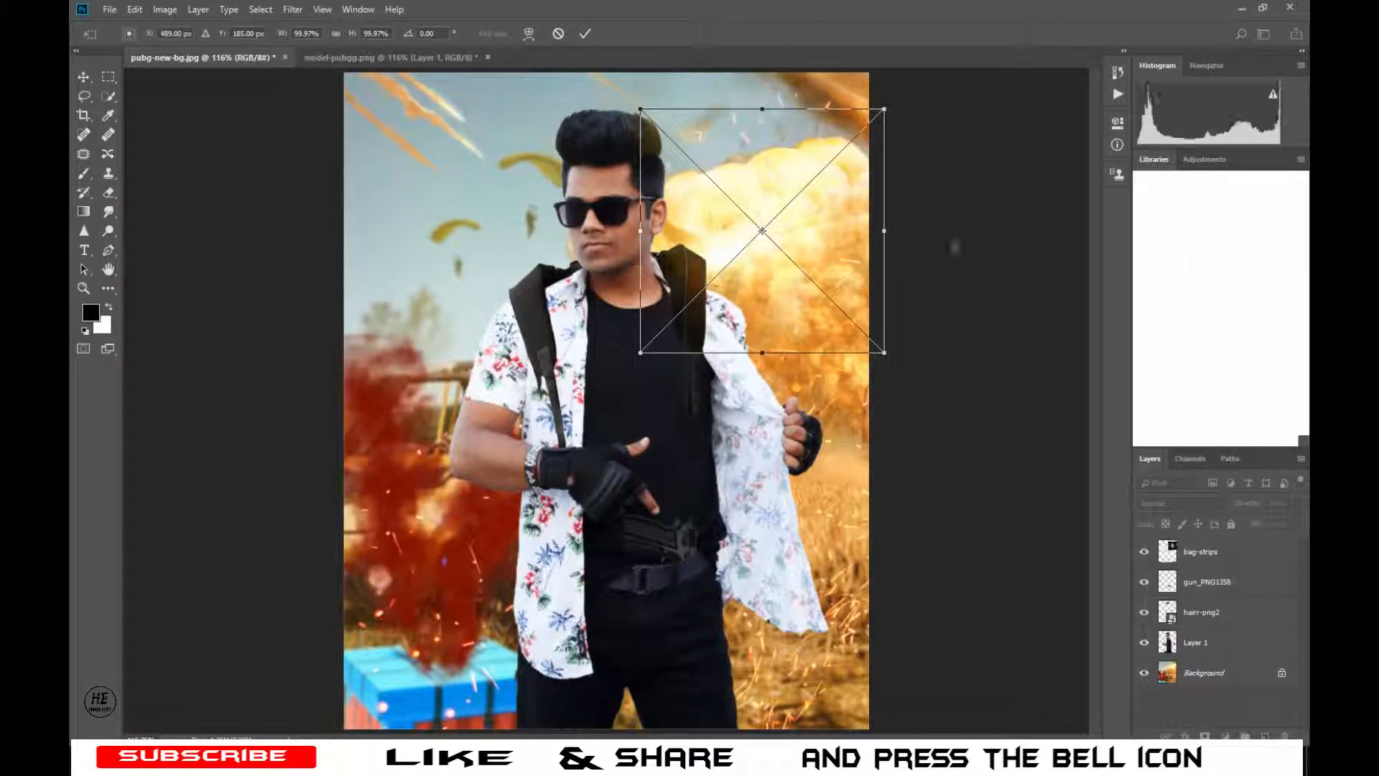
left_click_drag(792, 235, 723, 236)
key("Return")
- Place the golii bullets image over the whole canvas at 100% scale
left_click(844, 191)
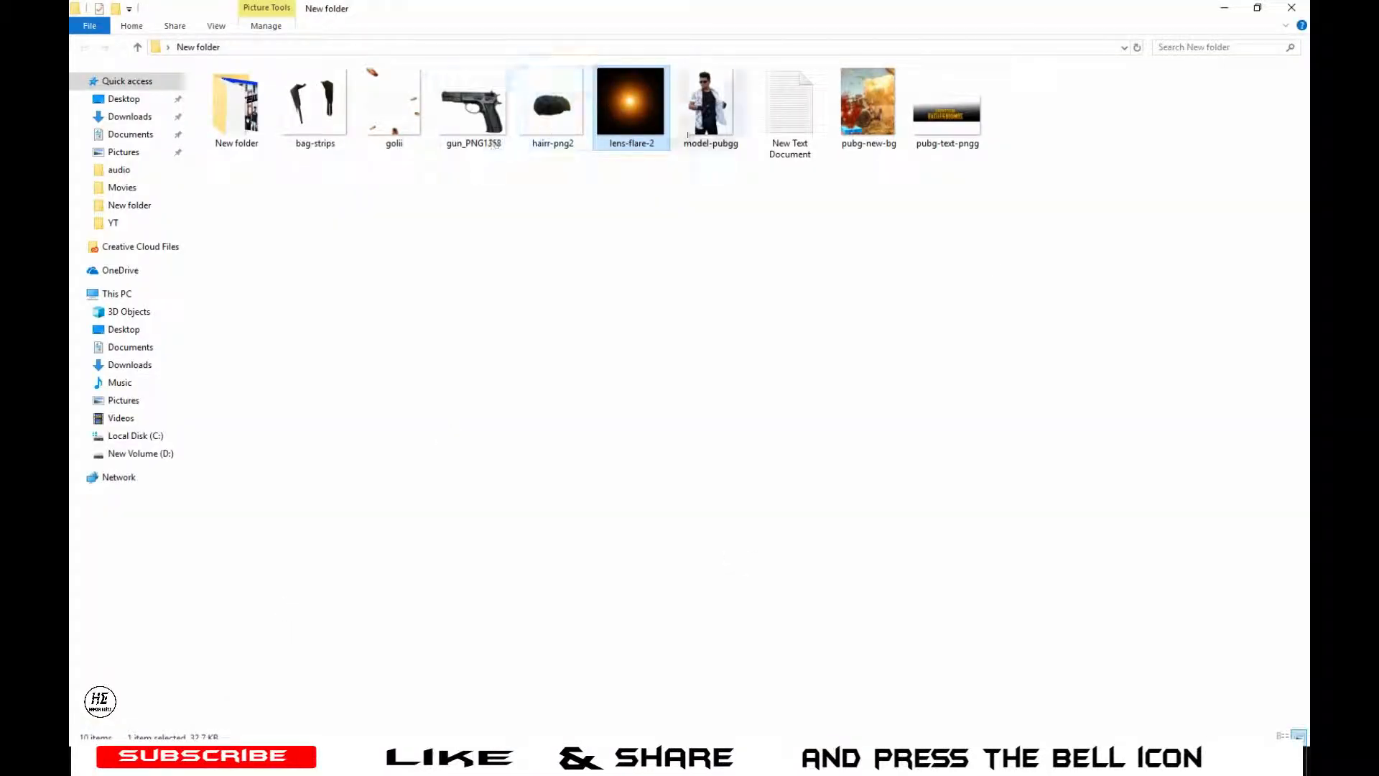
left_click_drag(395, 107, 552, 350)
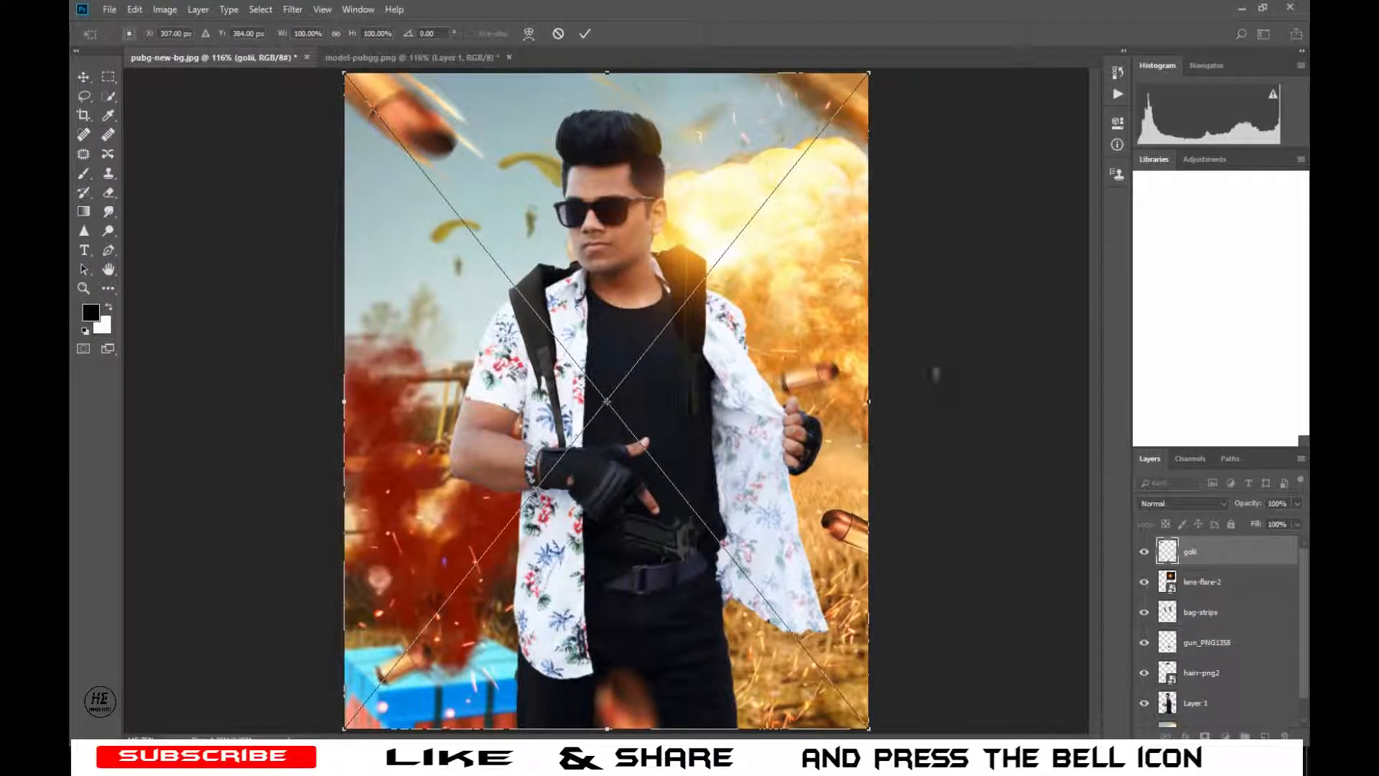
left_click(585, 35)
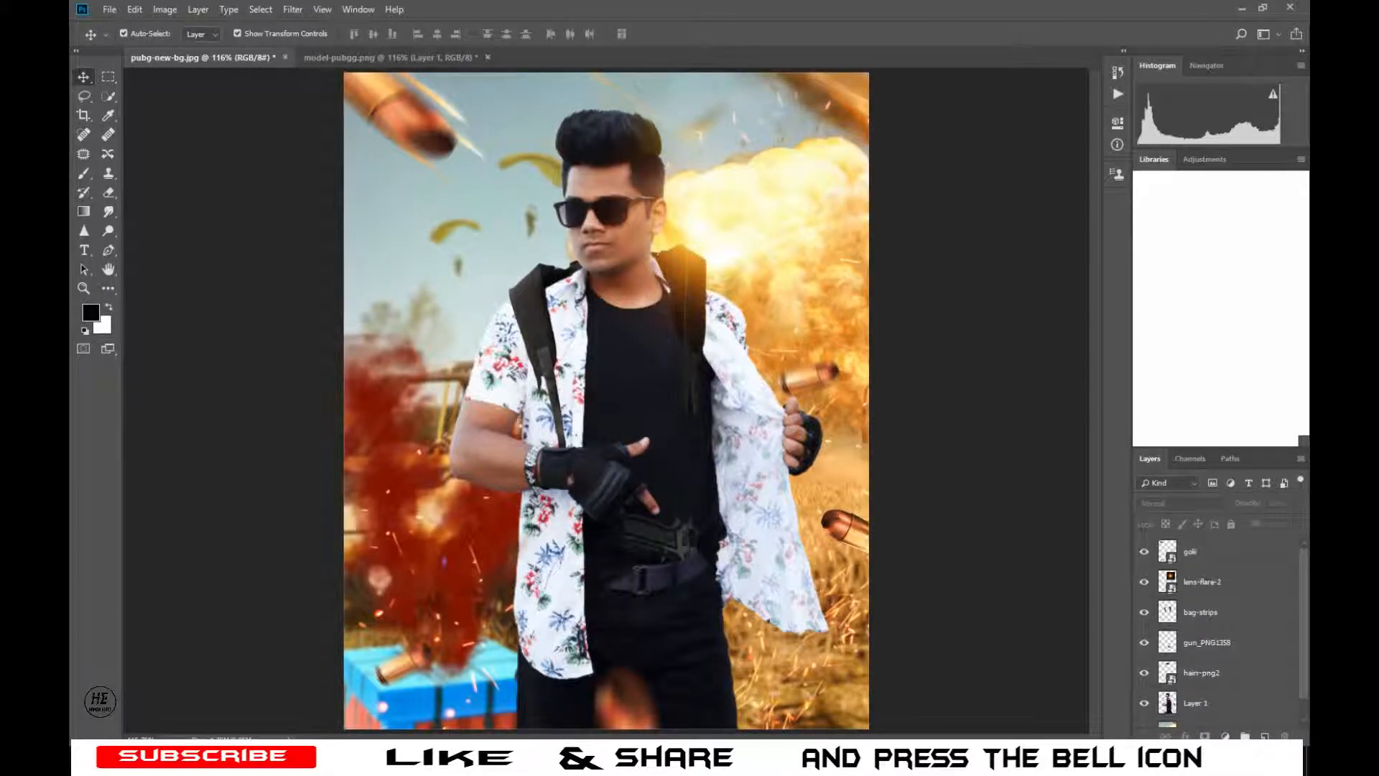
- Place the pubg-text-pngg title image and move it down to the lower edge of the poster
key("alt+Tab")
left_click_drag(936, 123, 424, 497)
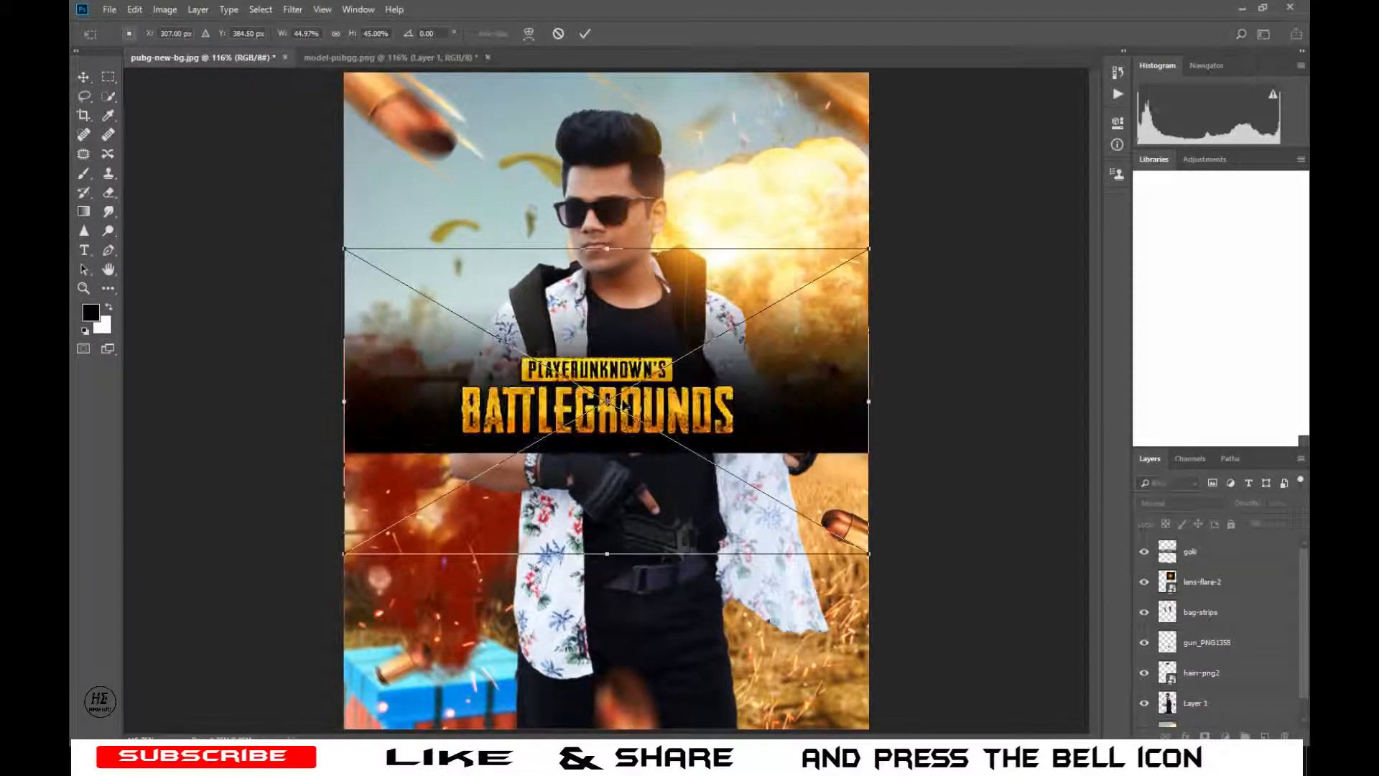
left_click_drag(617, 368, 616, 648)
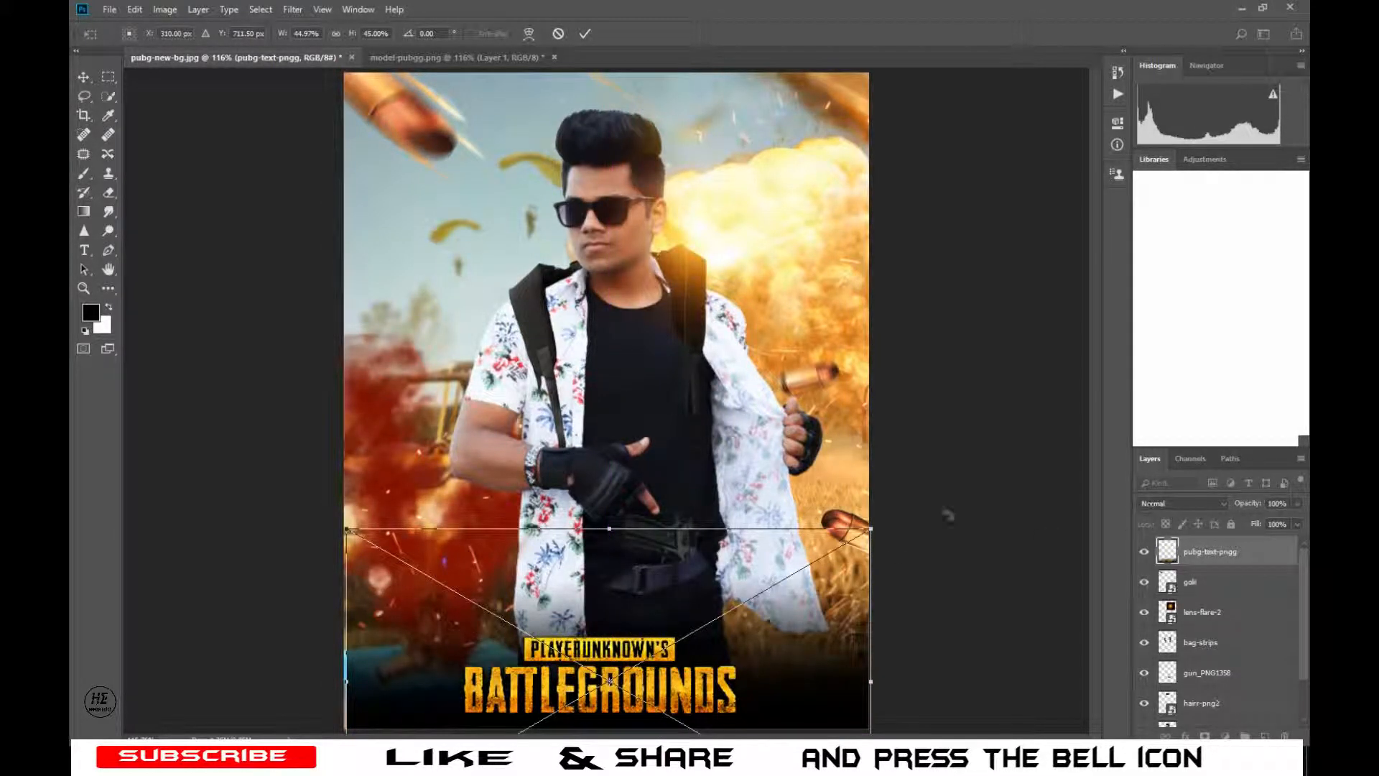
left_click(586, 34)
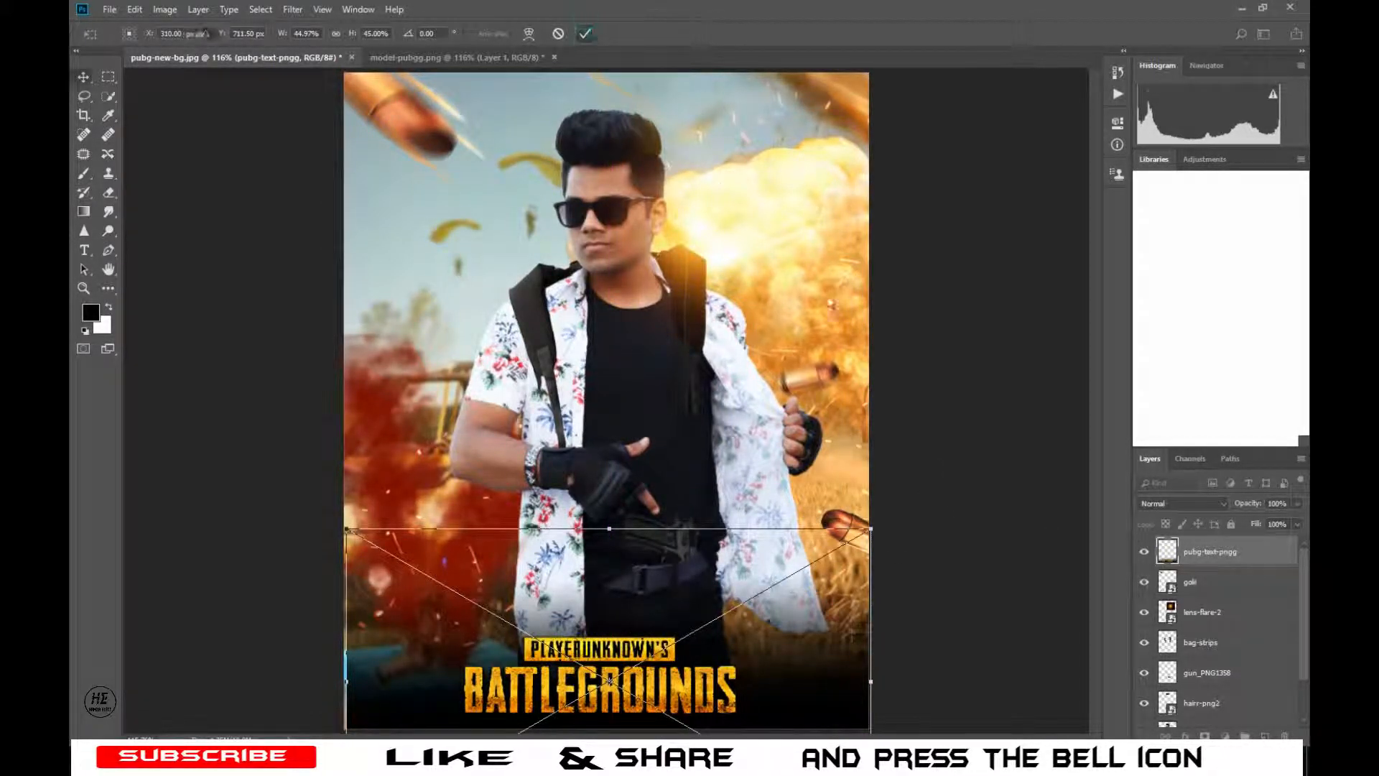
left_click(845, 317)
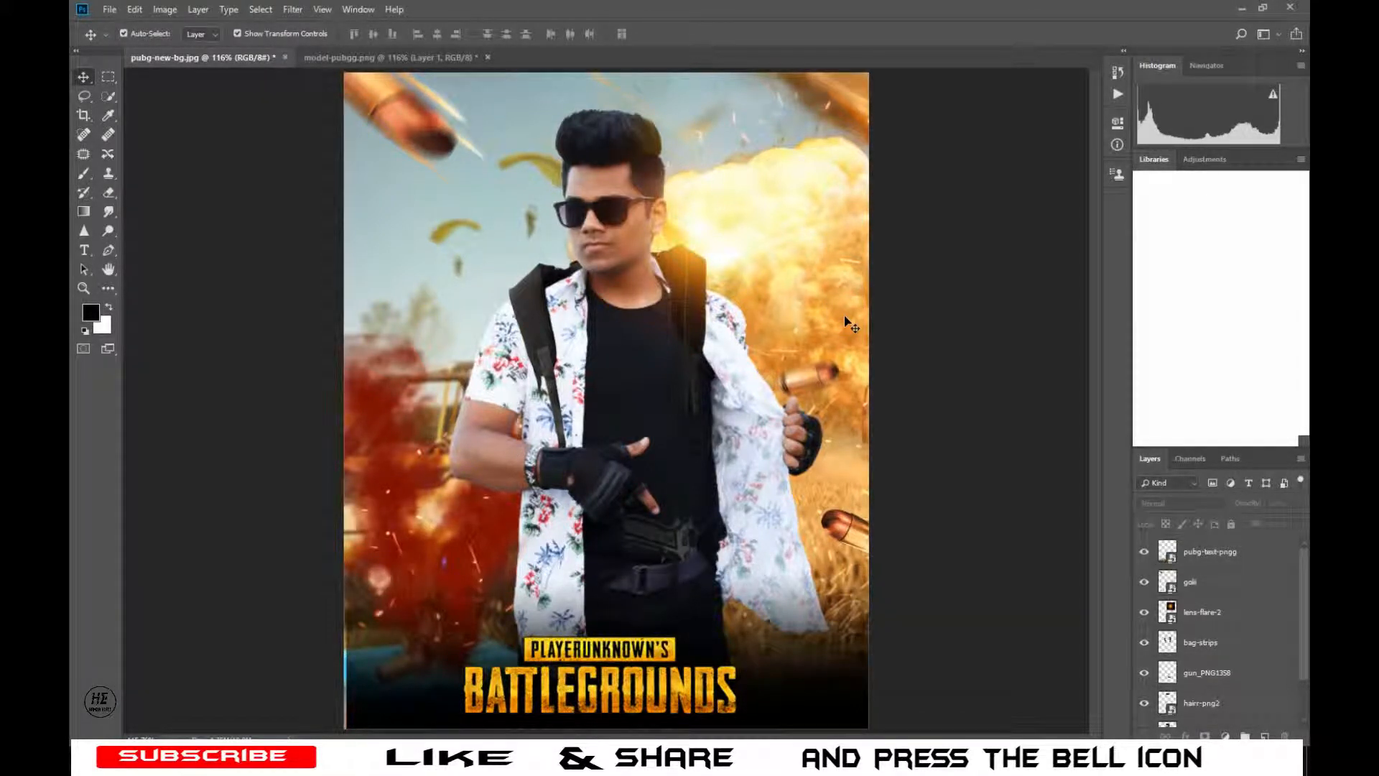
- Flatten the image and duplicate the resulting Background layer
right_click(1207, 554)
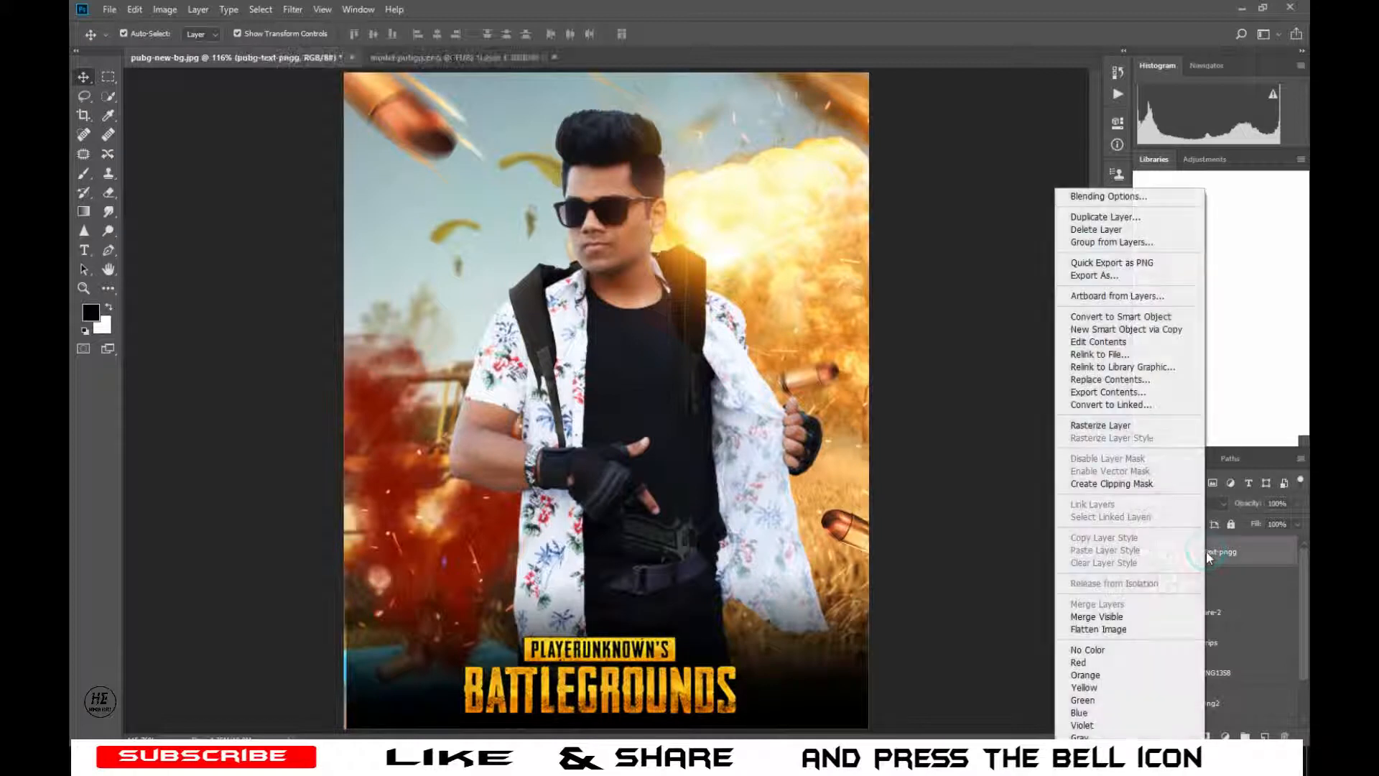
left_click(1117, 631)
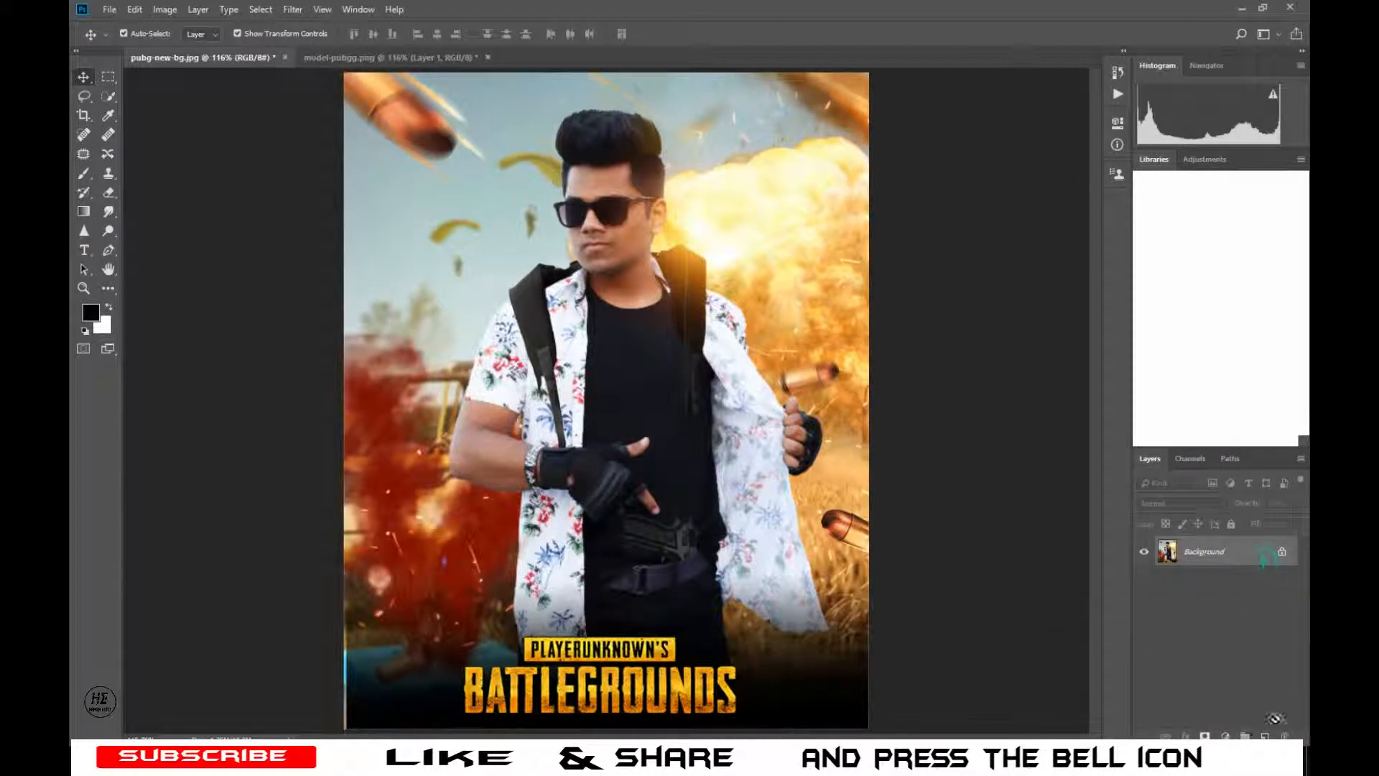
left_click_drag(1264, 557, 1264, 736)
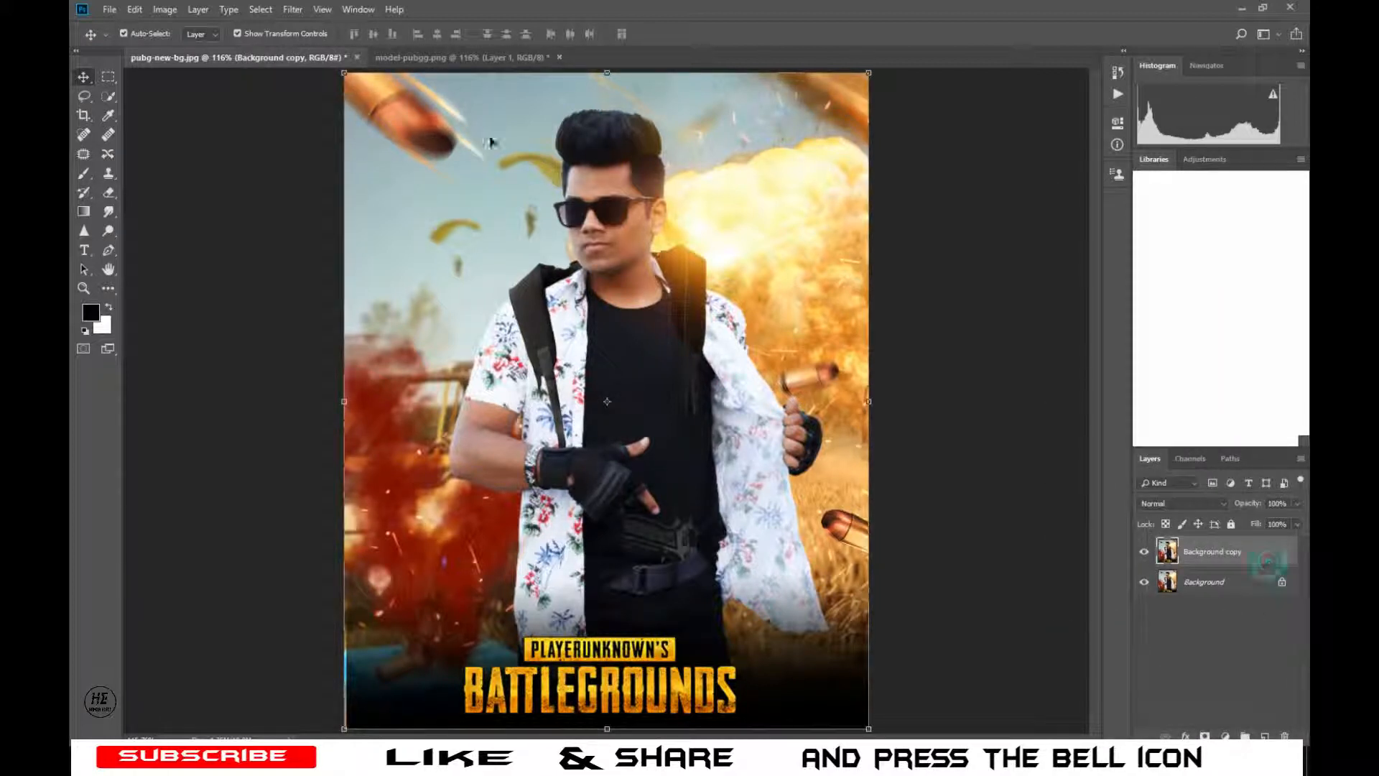
- Start a Camera Raw filter on the duplicated layer and warm the temperature to +8
left_click(315, 8)
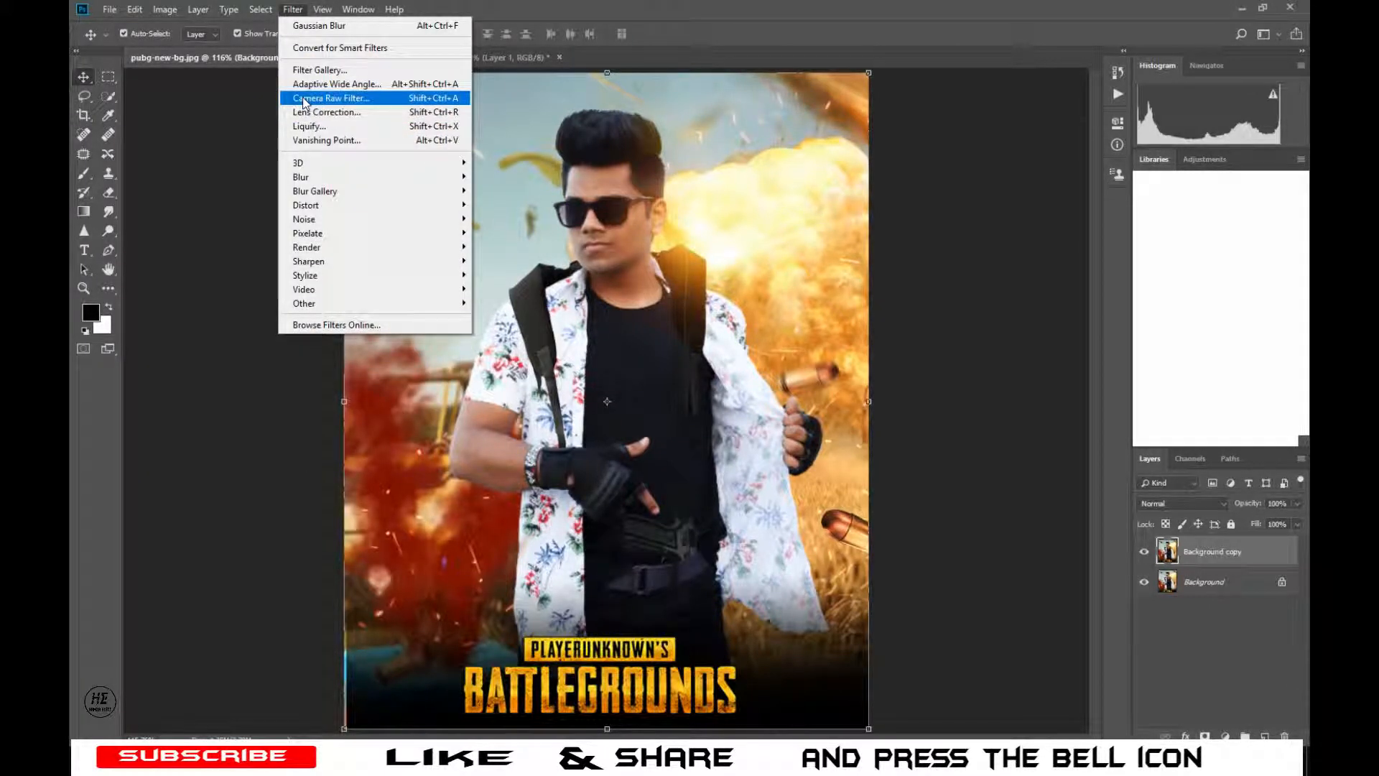
left_click(304, 99)
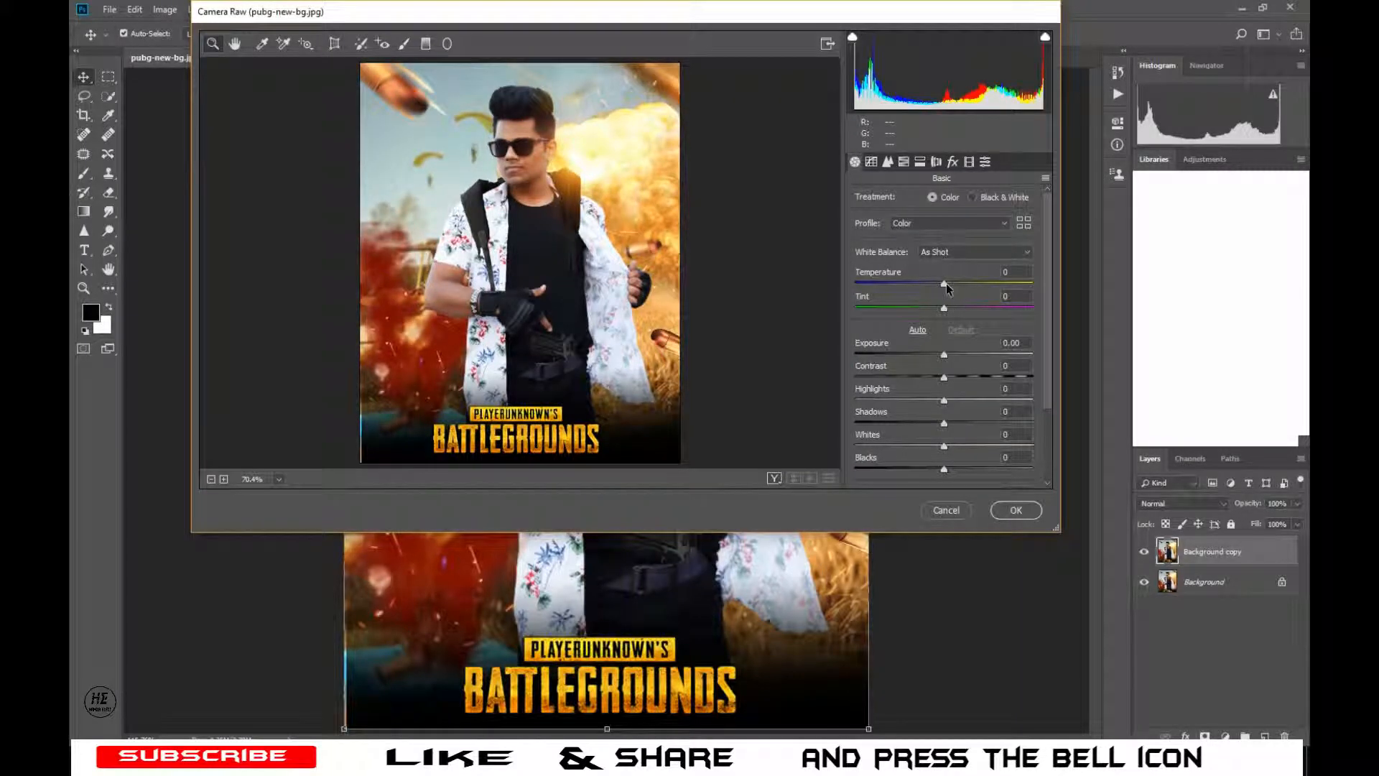
left_click_drag(945, 284, 951, 284)
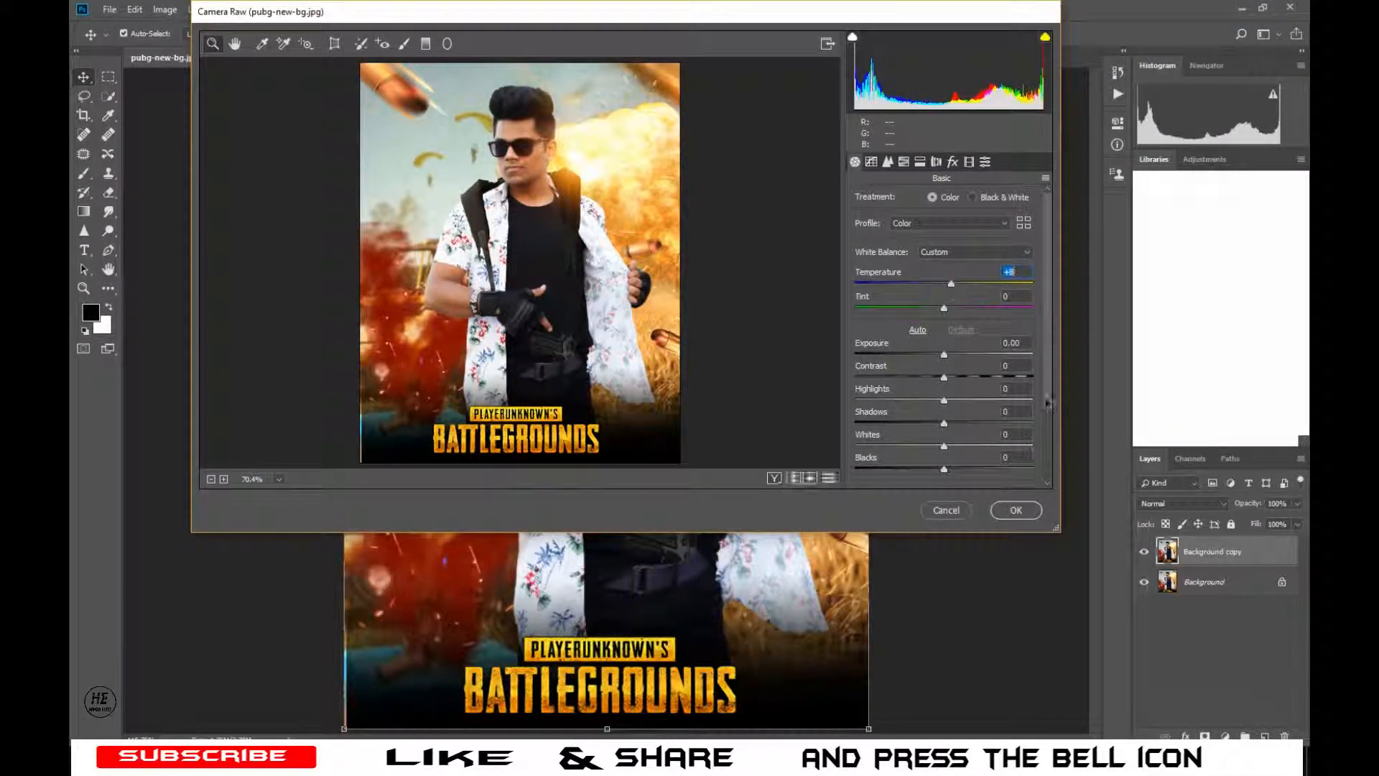
left_click_drag(1056, 527, 1169, 616)
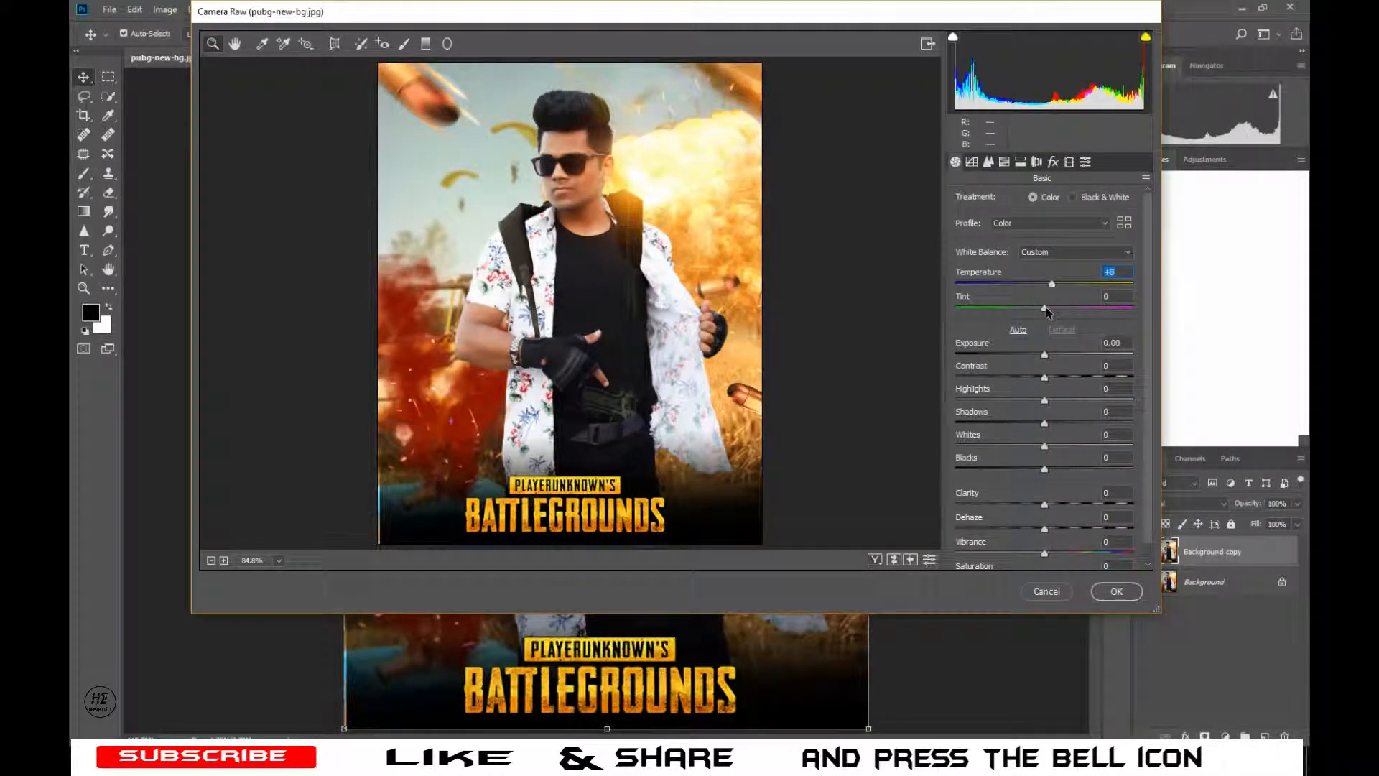
- Set exposure to +0.05, contrast +7, highlights +12, shadows +17, whites +14, blacks -15, clarity +13 and dehaze +5
left_click_drag(1045, 354, 1049, 530)
left_click(1045, 378)
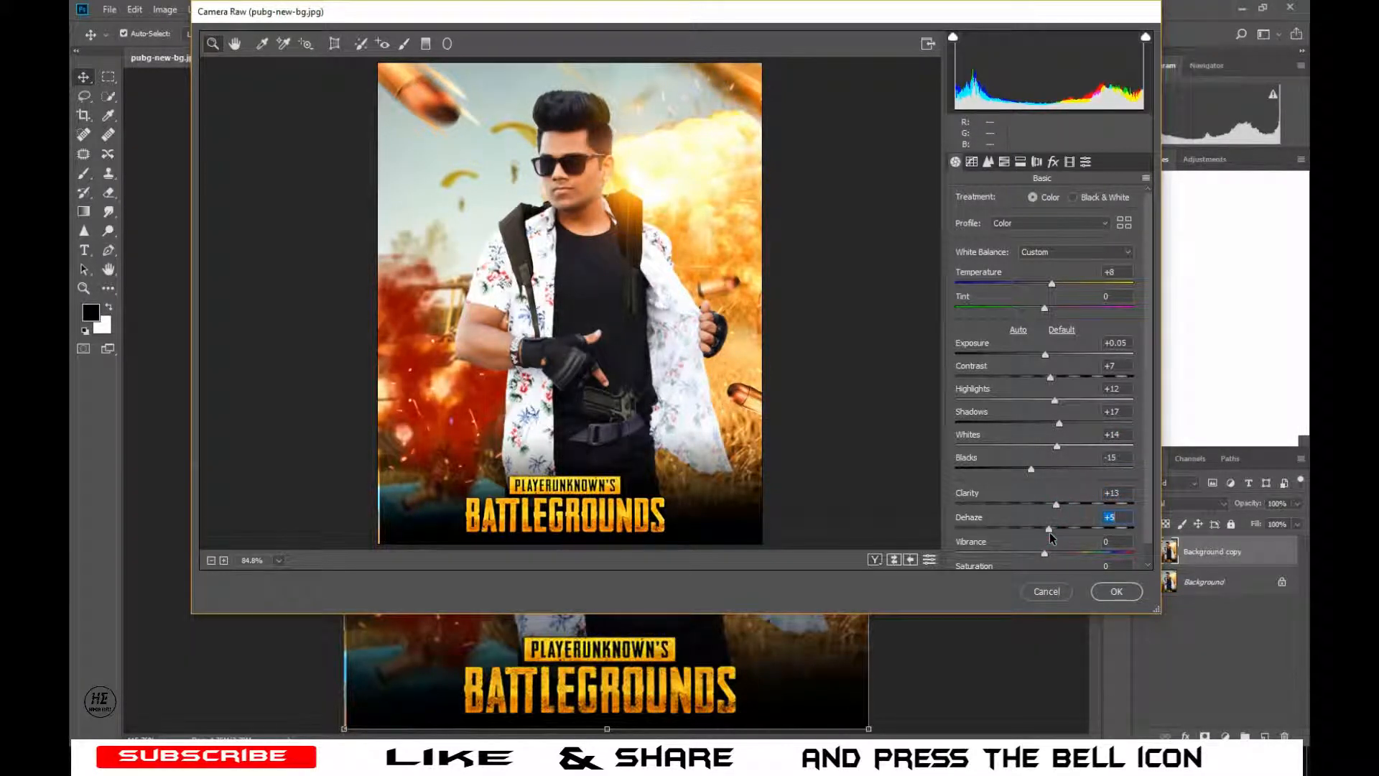
- Set the sharpening amount to 28 and luminance noise reduction to 16, and apply the Camera Raw filter
left_click(988, 162)
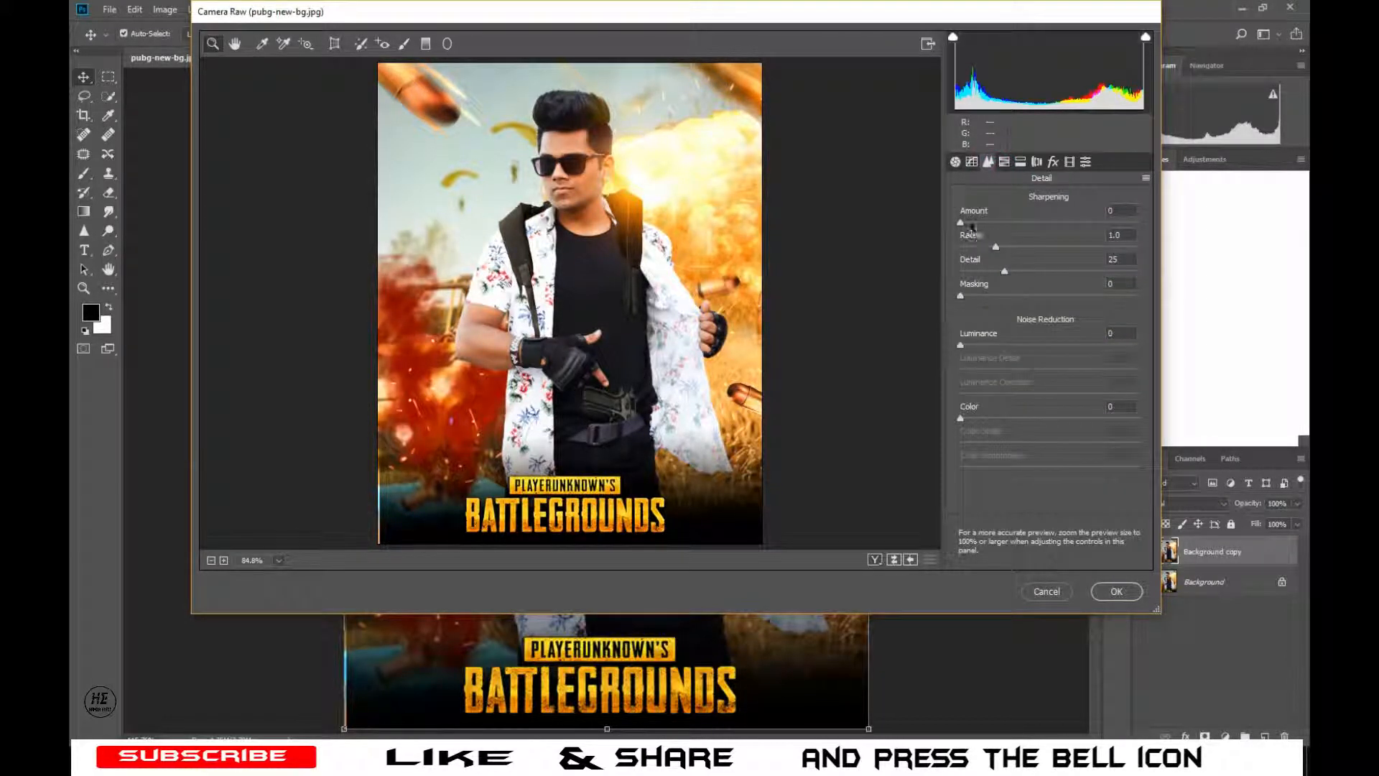
left_click_drag(961, 222, 993, 223)
left_click_drag(961, 346, 981, 346)
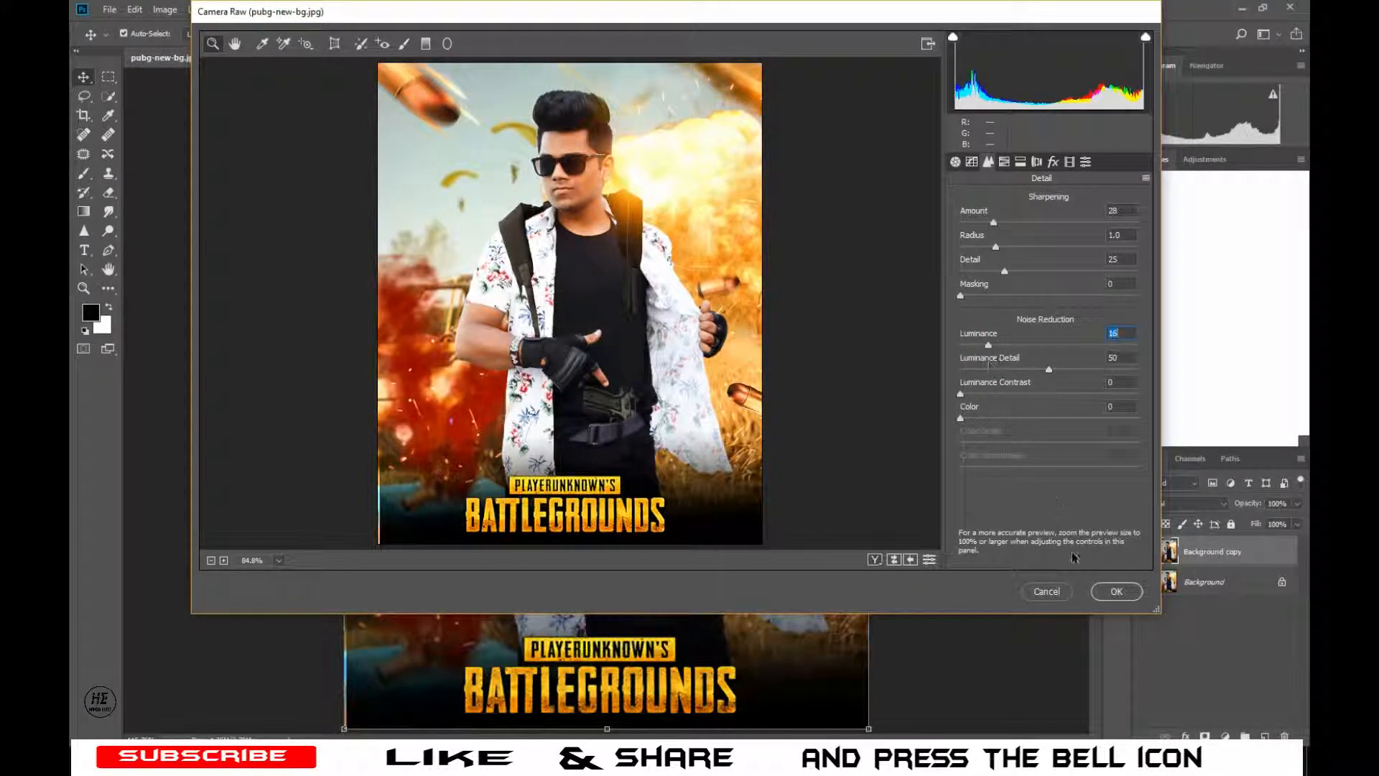
left_click(1116, 591)
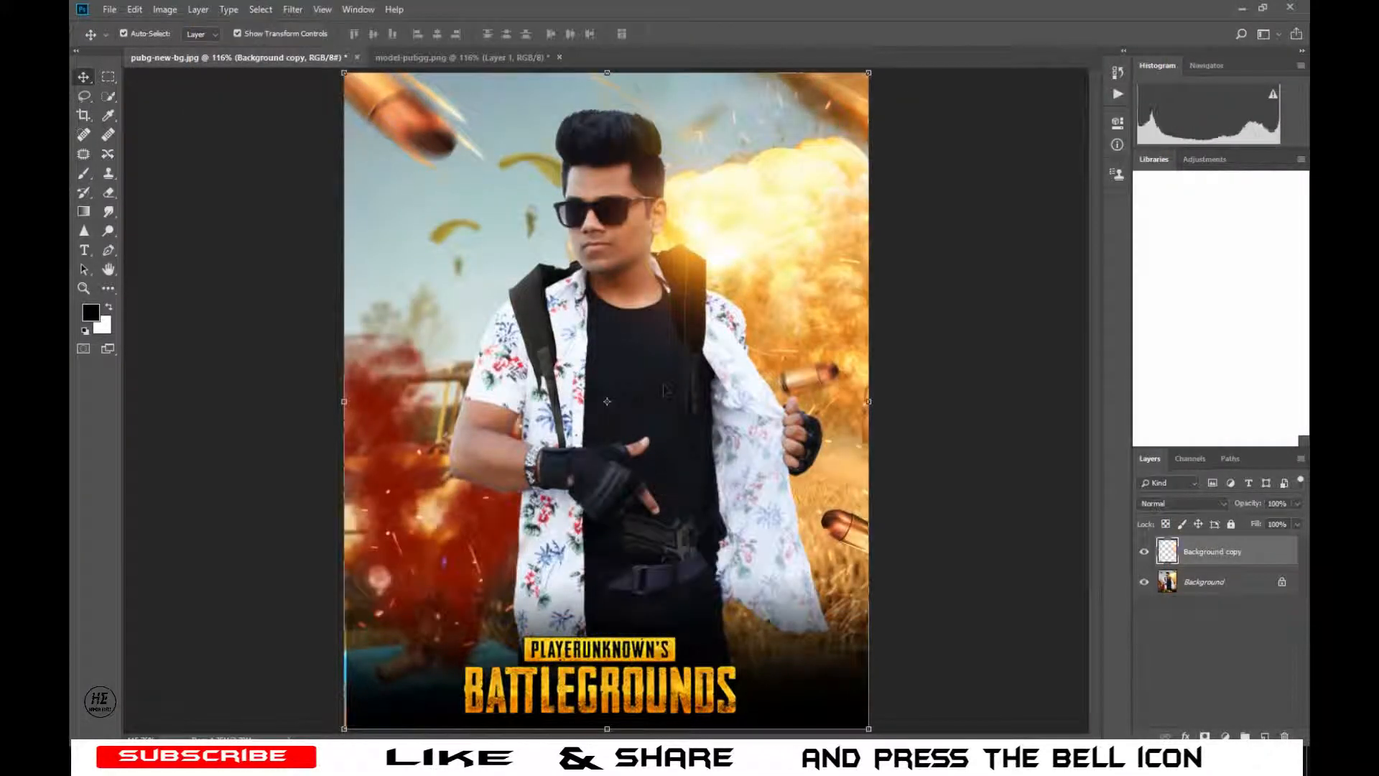
- Compare the image with and without the color-graded layer by toggling its visibility
left_click(1144, 553)
left_click(1144, 553)
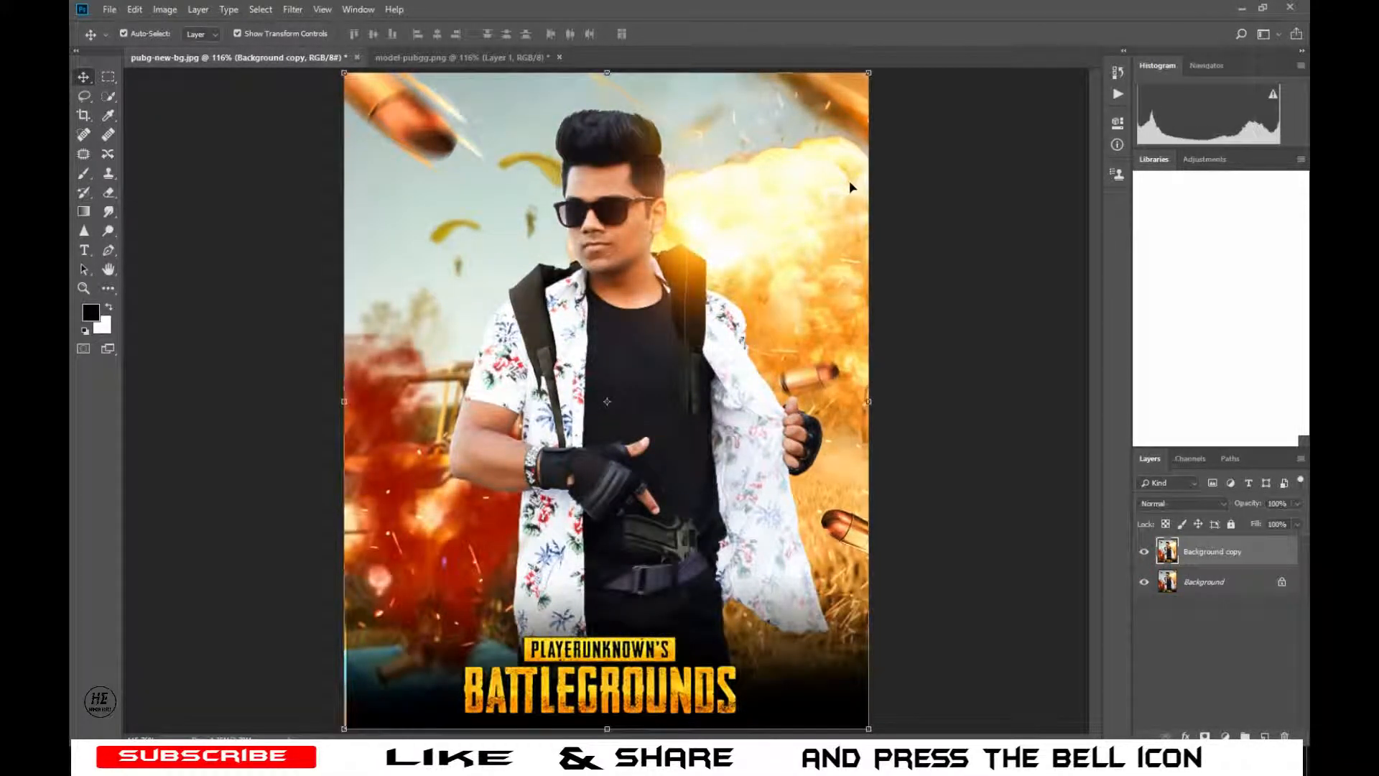
left_click(971, 303)
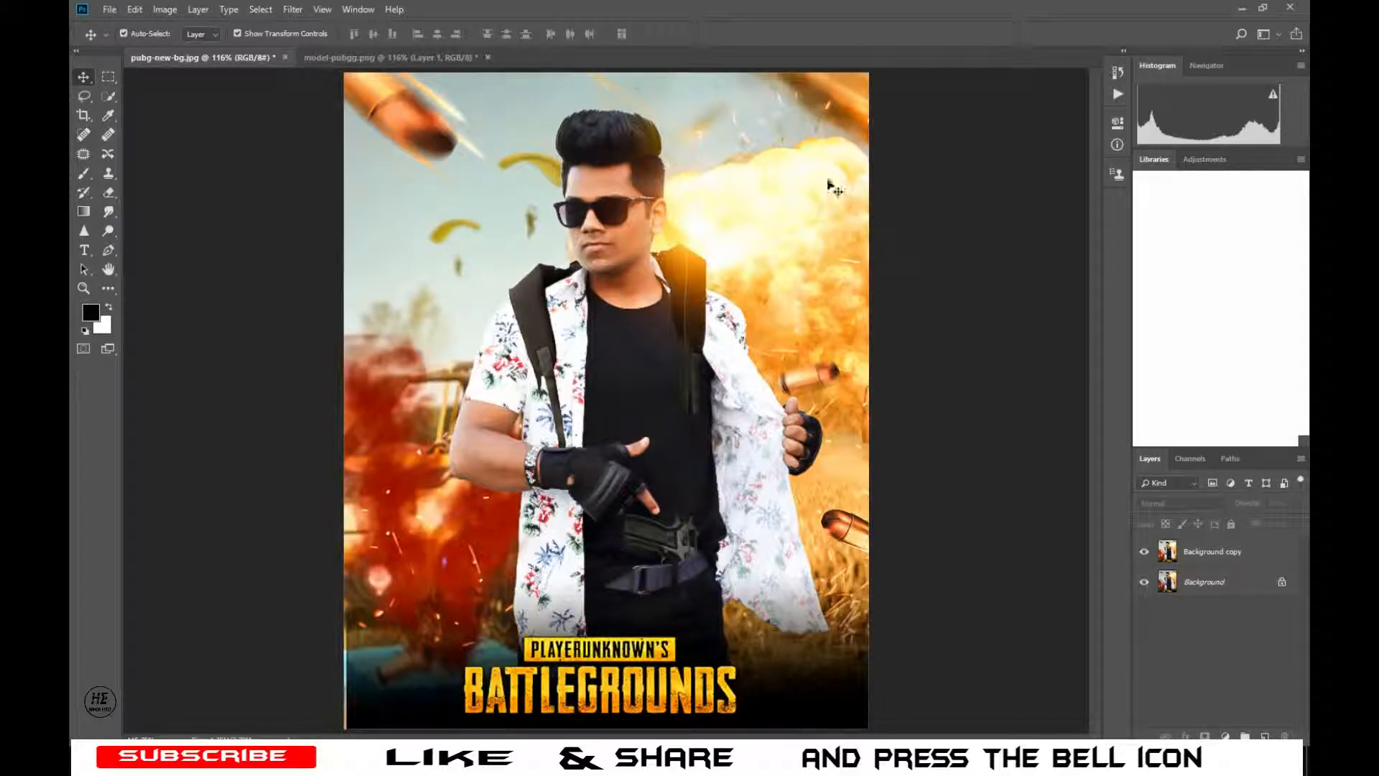